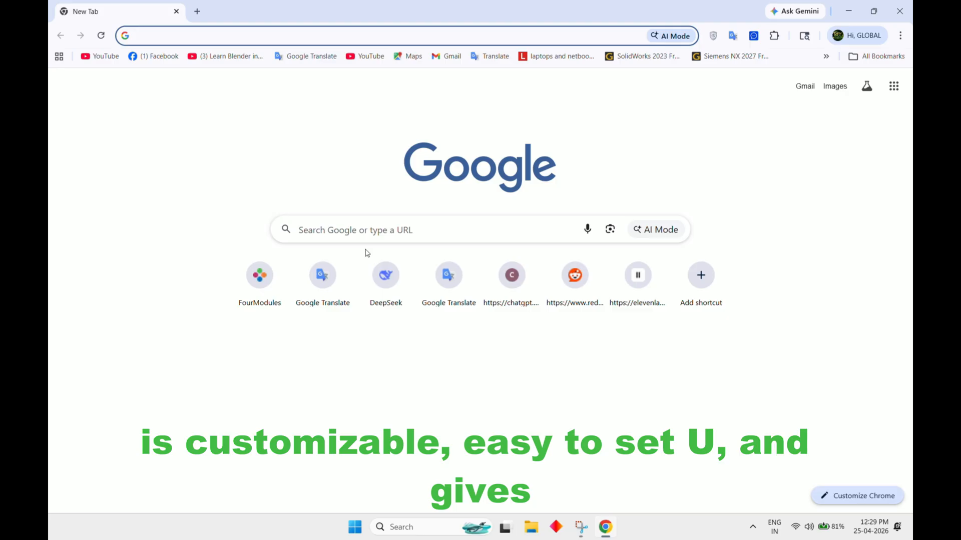
Search Google for "obs studio download" and open the Download OBS Studio page on obsproject.com
{"action": "left_click", "coordinate": [369, 235]}
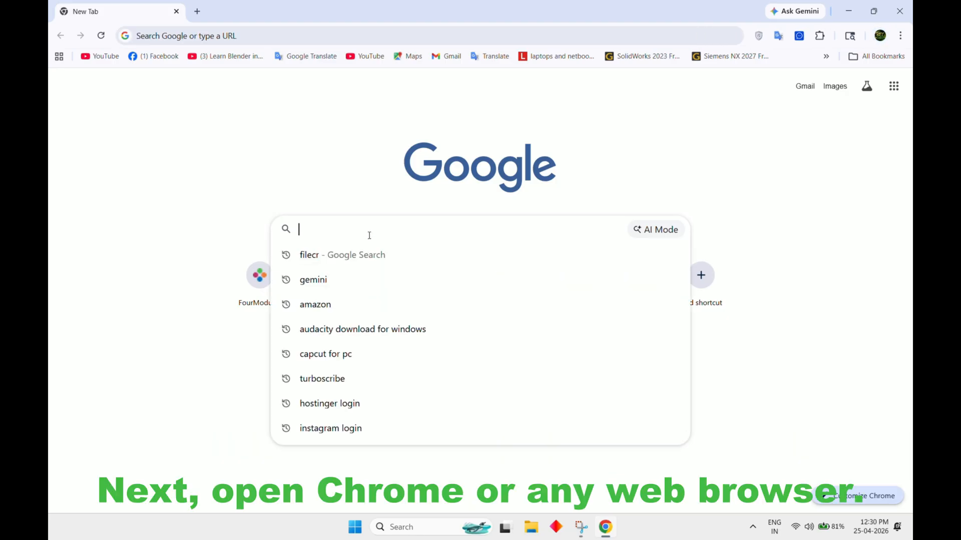
{"action": "type", "text": "OBS"}
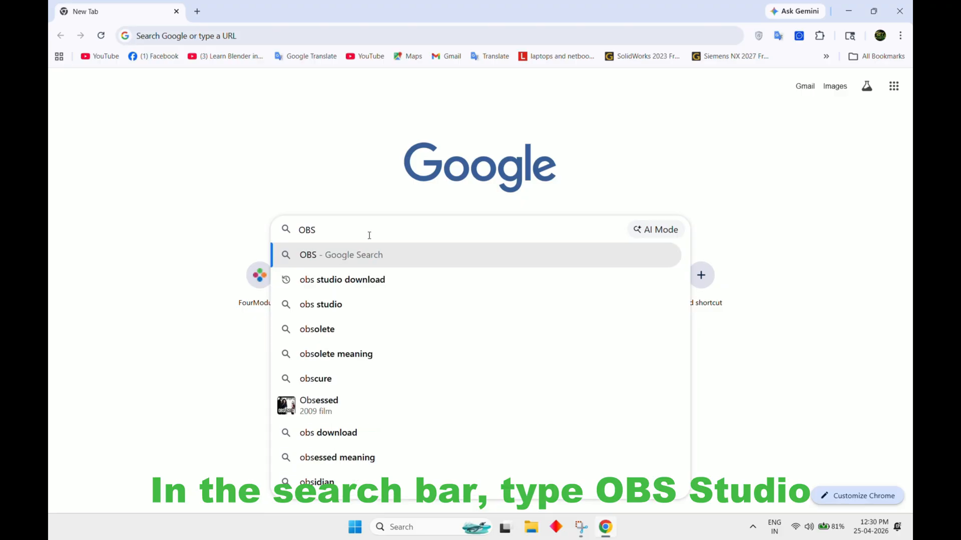
{"action": "left_click", "coordinate": [341, 281]}
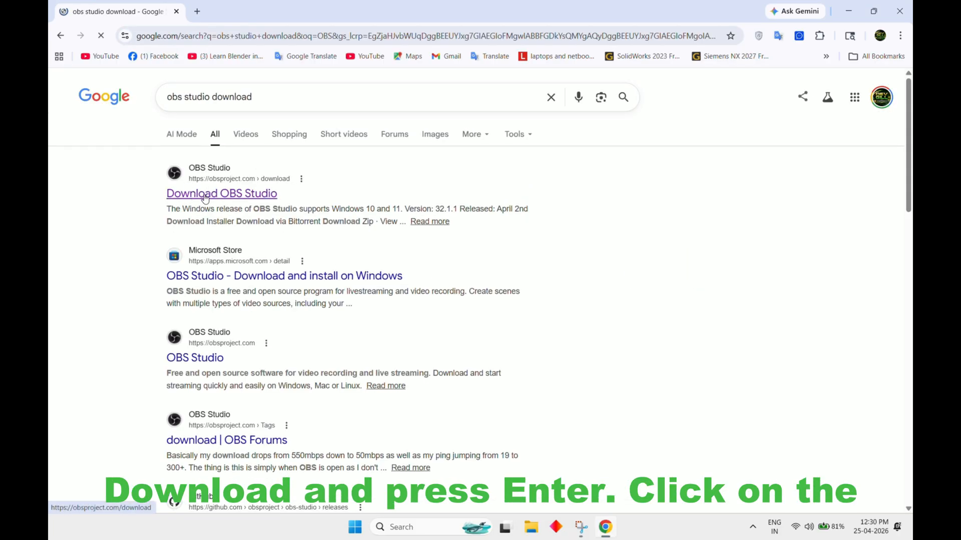
{"action": "left_click", "coordinate": [213, 187]}
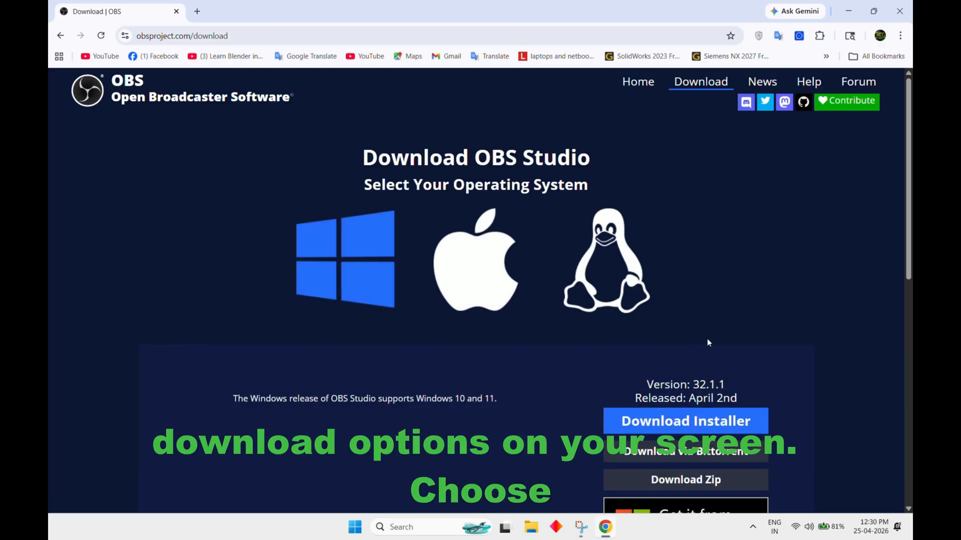
Download the OBS Studio 32.1.1 Windows installer and allow the unverified file to be kept
{"action": "scroll", "coordinate": [726, 339], "scroll_direction": "down", "scroll_amount": 1}
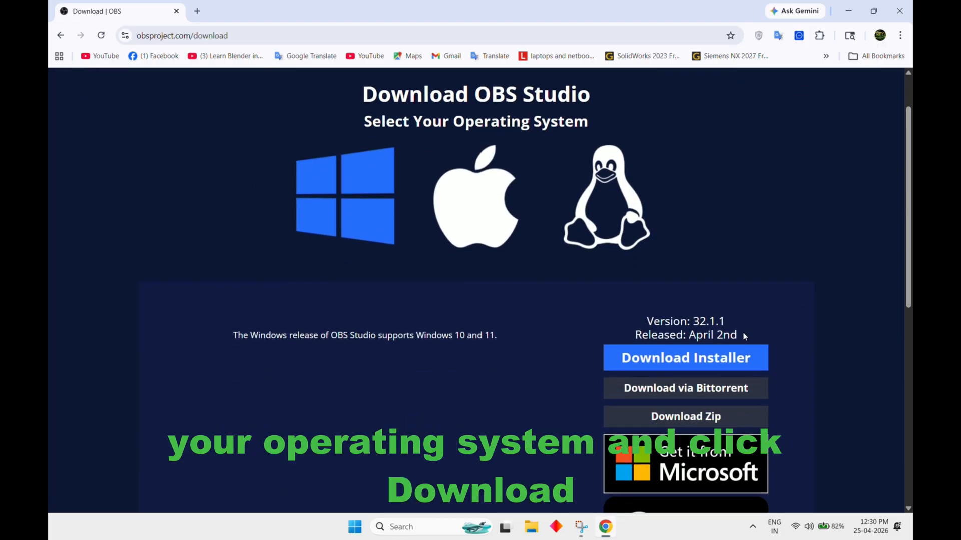
{"action": "left_click", "coordinate": [715, 356]}
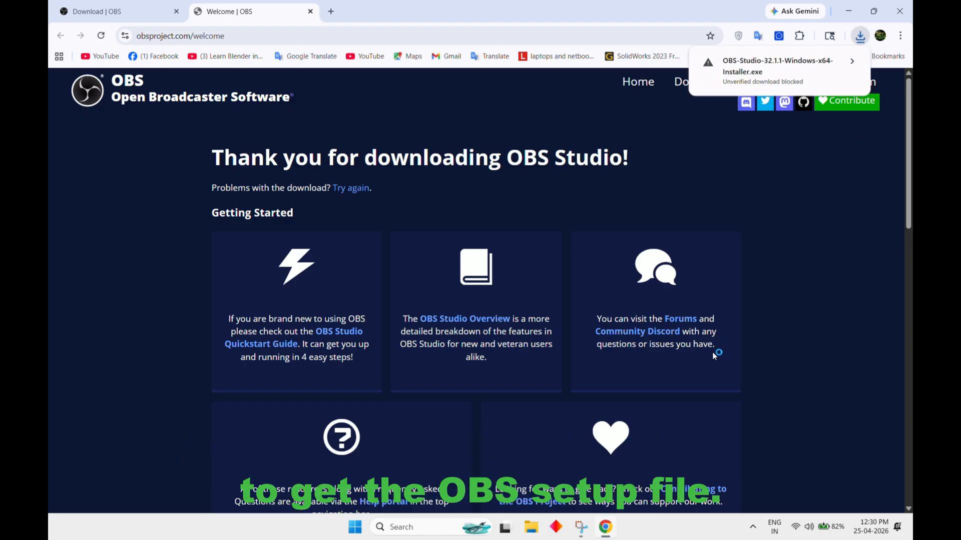
{"action": "left_click", "coordinate": [810, 74]}
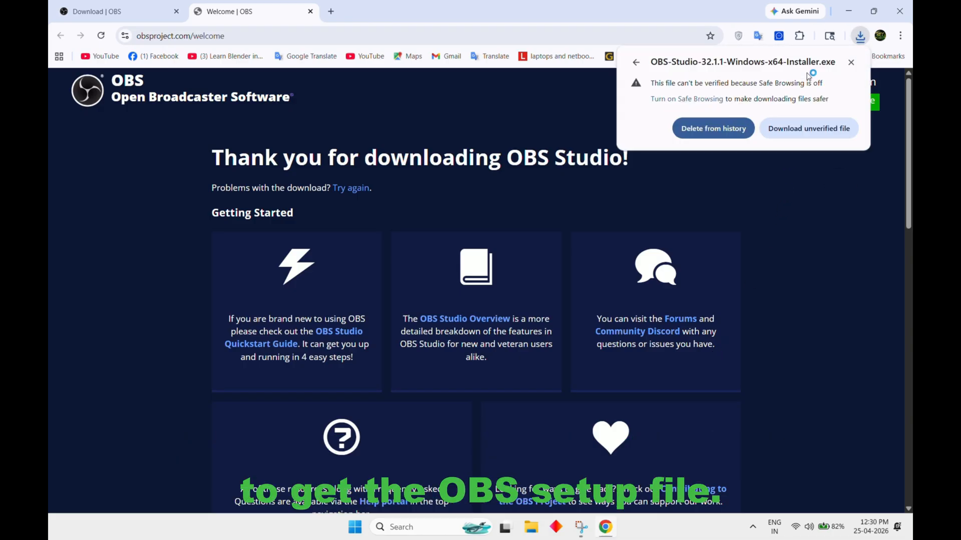
{"action": "left_click", "coordinate": [807, 131]}
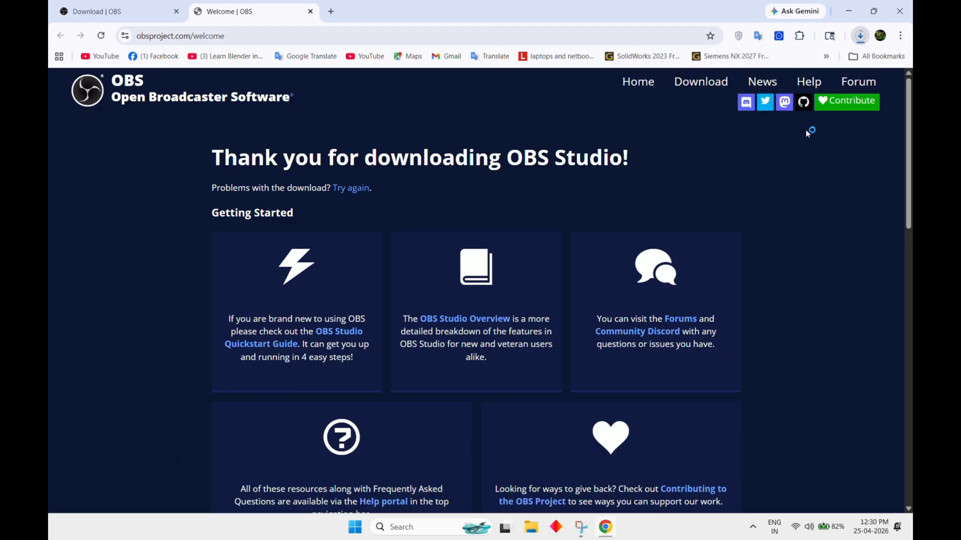
Locate the downloaded OBS-Studio-32.1.1-Windows-x64-Installer.exe in the Downloads folder and run it
{"action": "left_click", "coordinate": [860, 40]}
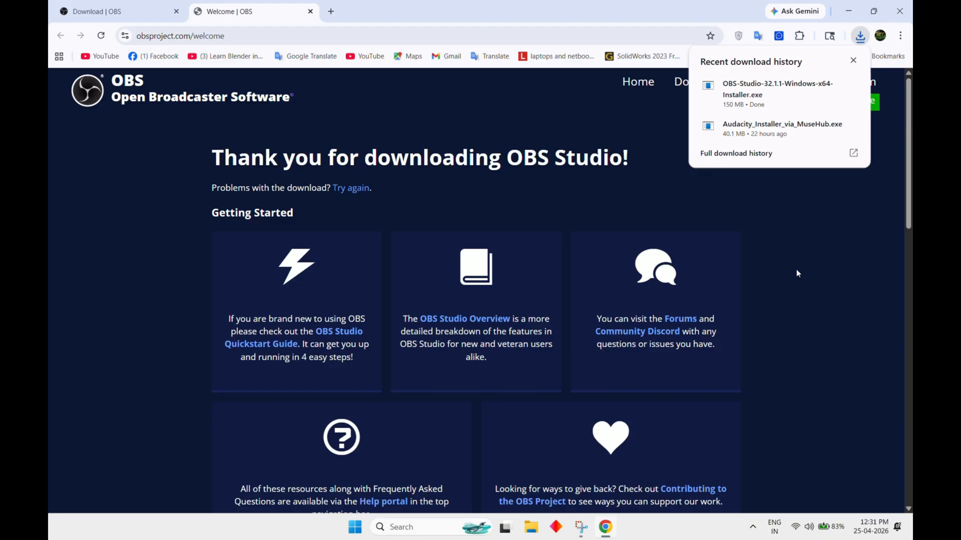
{"action": "left_click", "coordinate": [830, 85]}
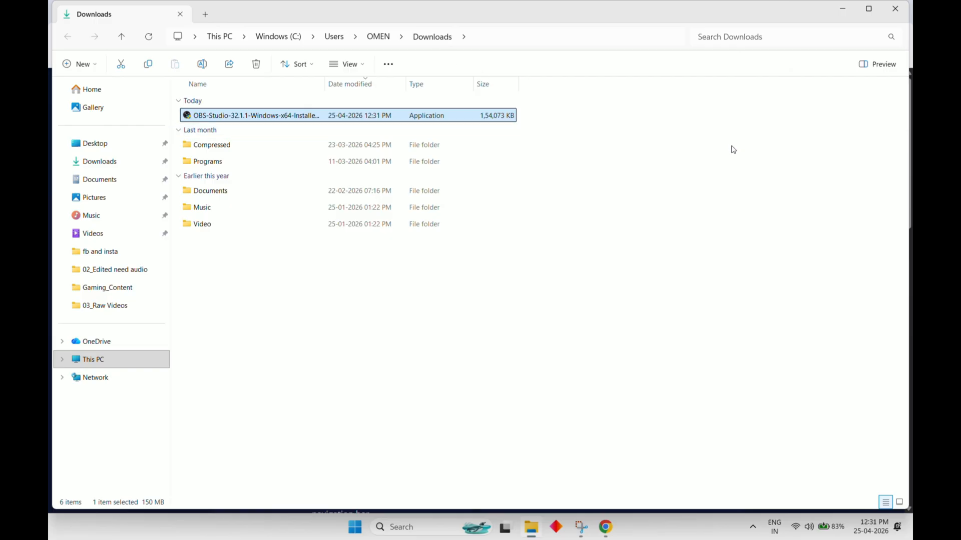
{"action": "right_click", "coordinate": [211, 117]}
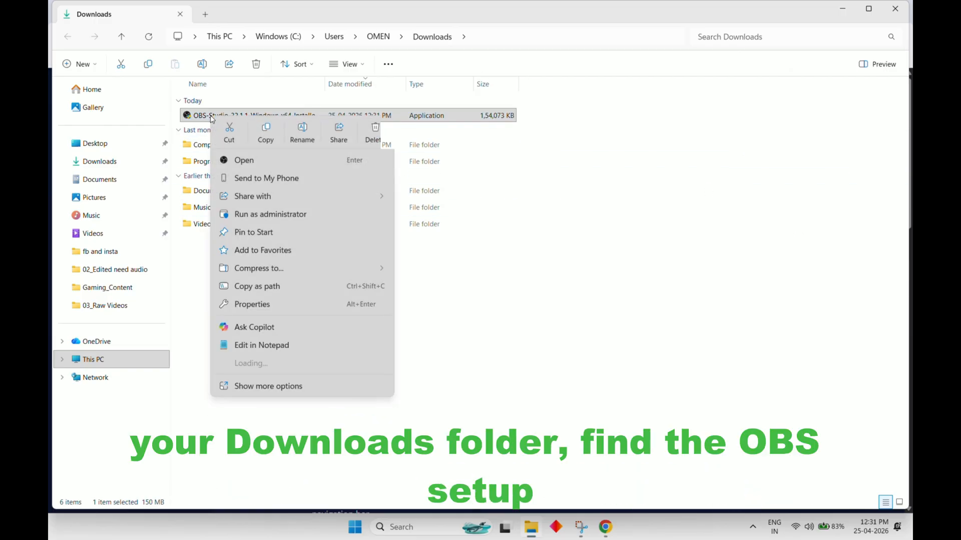
{"action": "double_click", "coordinate": [204, 116]}
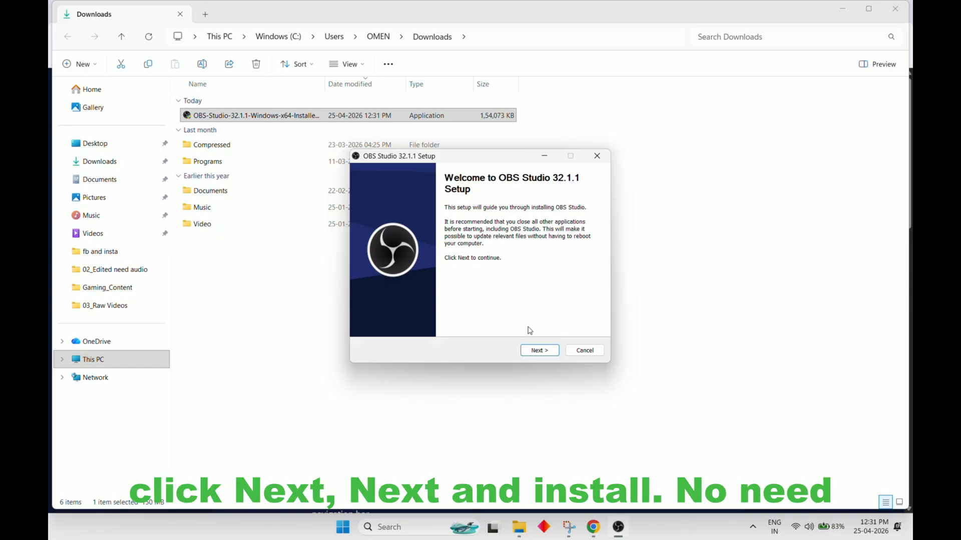
Install OBS Studio in C:\Program Files\obs-studio, finish setup with Launch OBS Studio enabled, and minimize the Downloads window
{"action": "left_click", "coordinate": [541, 352]}
{"action": "left_click", "coordinate": [541, 351]}
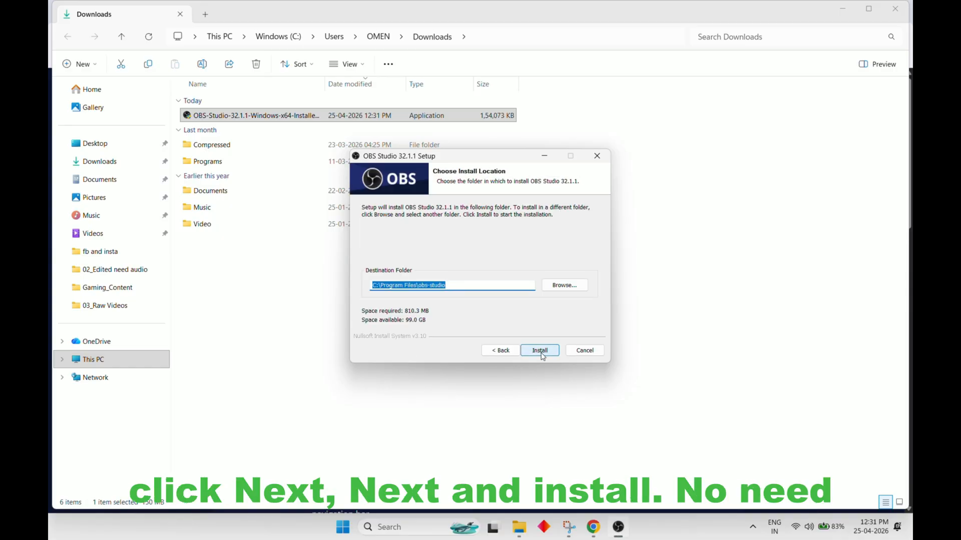
{"action": "left_click", "coordinate": [539, 351]}
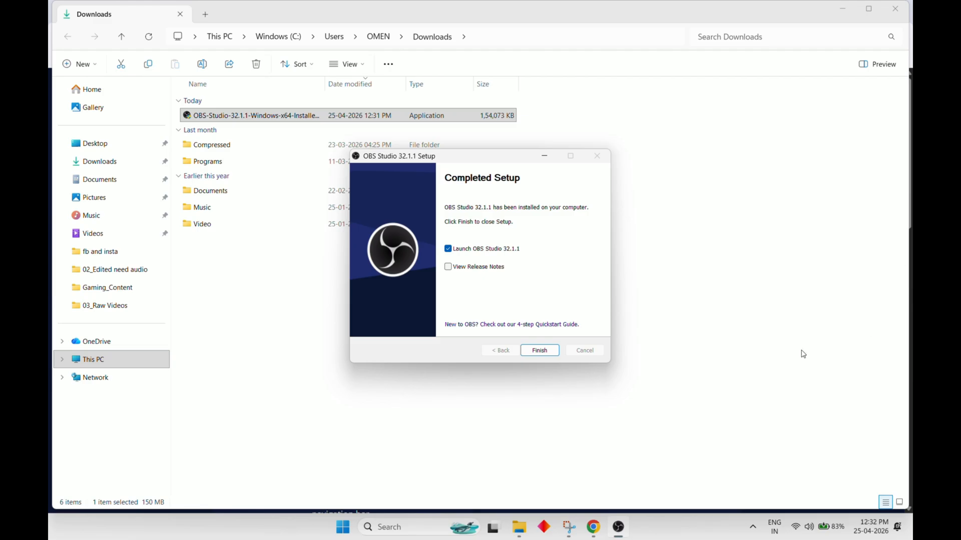
{"action": "left_click", "coordinate": [546, 353]}
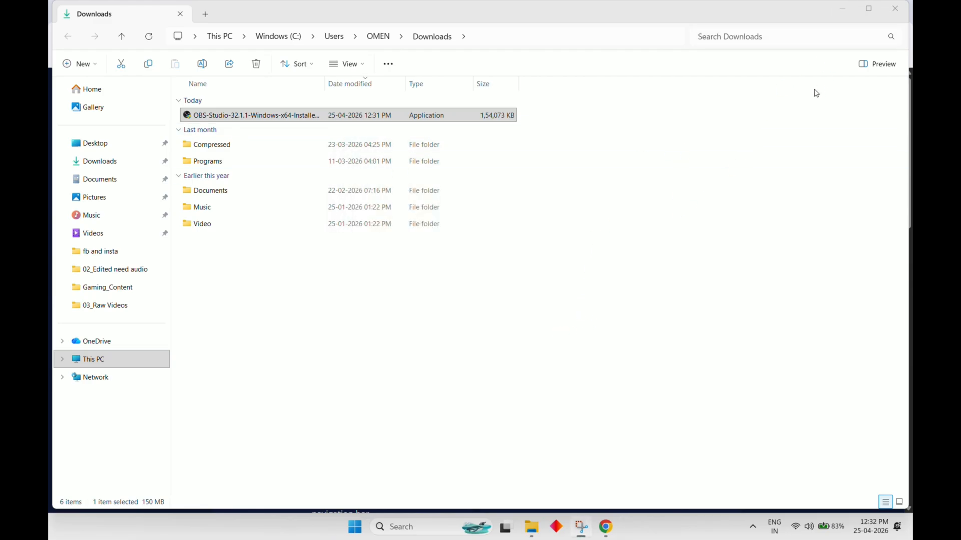
{"action": "left_click", "coordinate": [848, 16]}
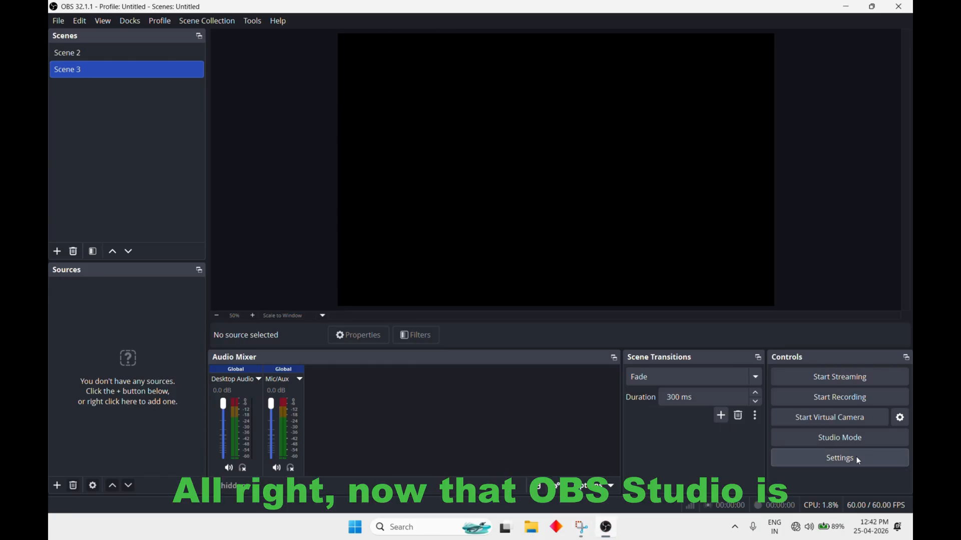
Open the OBS video settings and choose Lanczos (Sharpened scaling, 36 samples) as the downscale filter
{"action": "left_click", "coordinate": [857, 457]}
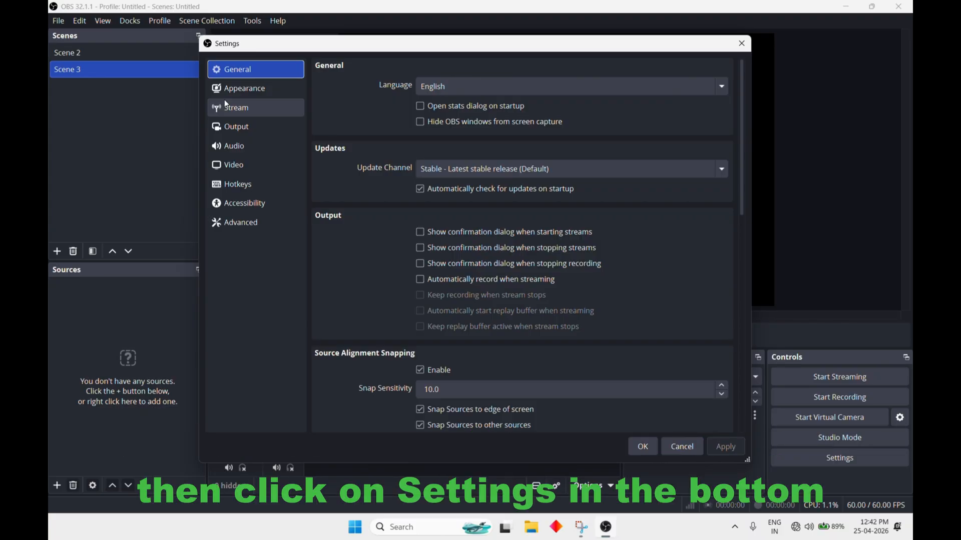
{"action": "left_click", "coordinate": [240, 165]}
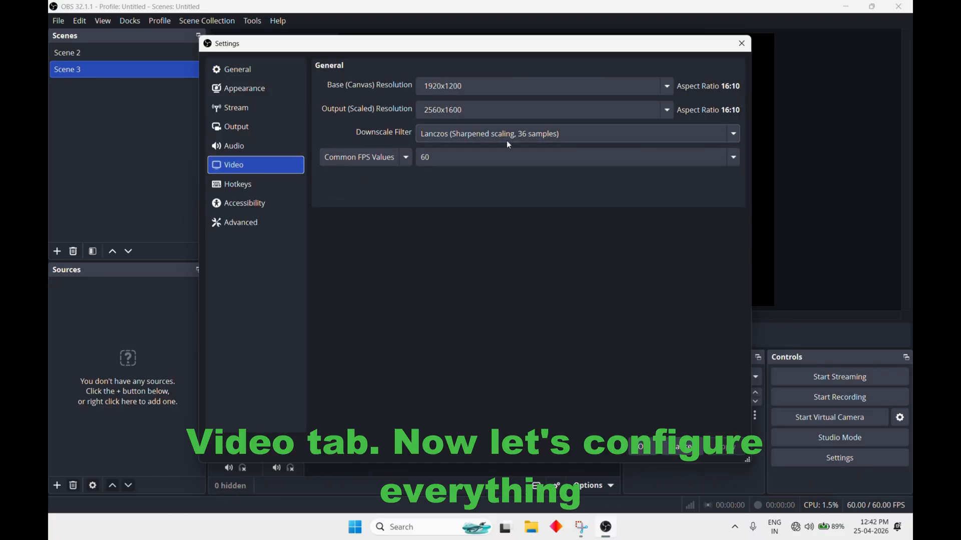
{"action": "left_click", "coordinate": [519, 134]}
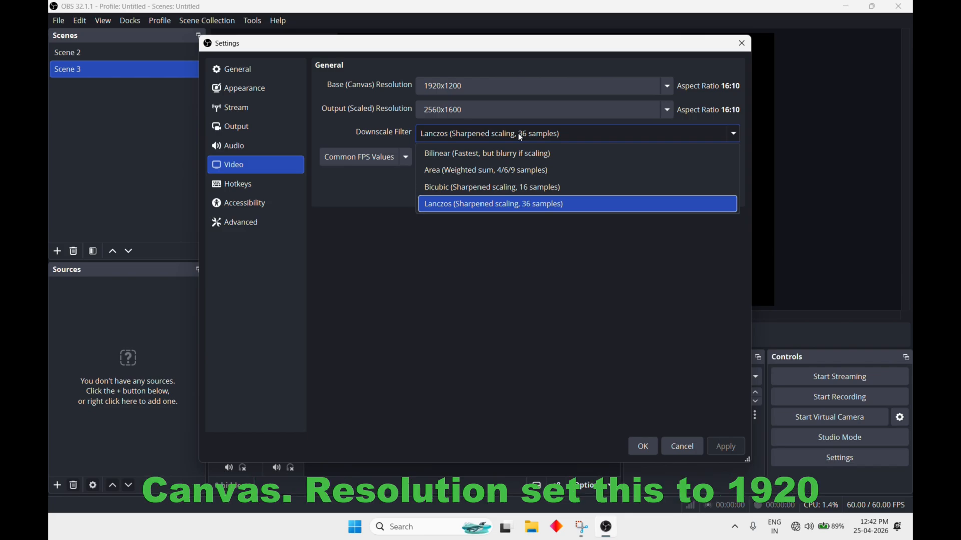
{"action": "left_click", "coordinate": [549, 212]}
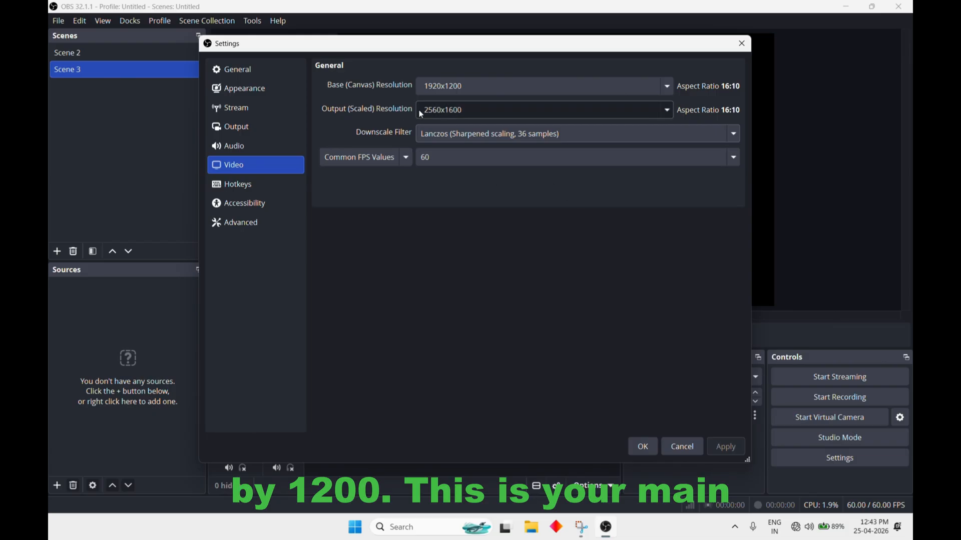
Set the output (scaled) resolution to 3840x2400
{"action": "left_click_drag", "start_coordinate": [466, 50], "coordinate": [466, 78]}
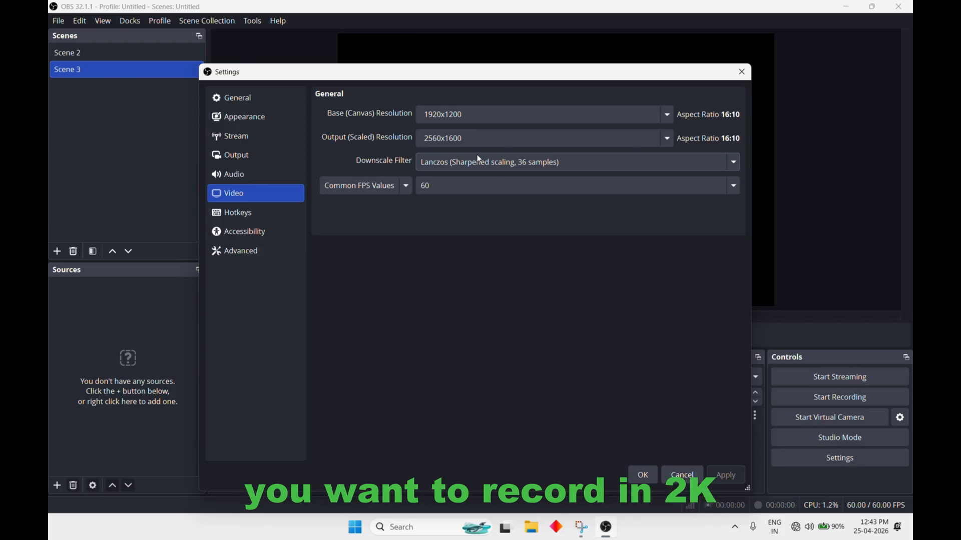
{"action": "left_click", "coordinate": [483, 142]}
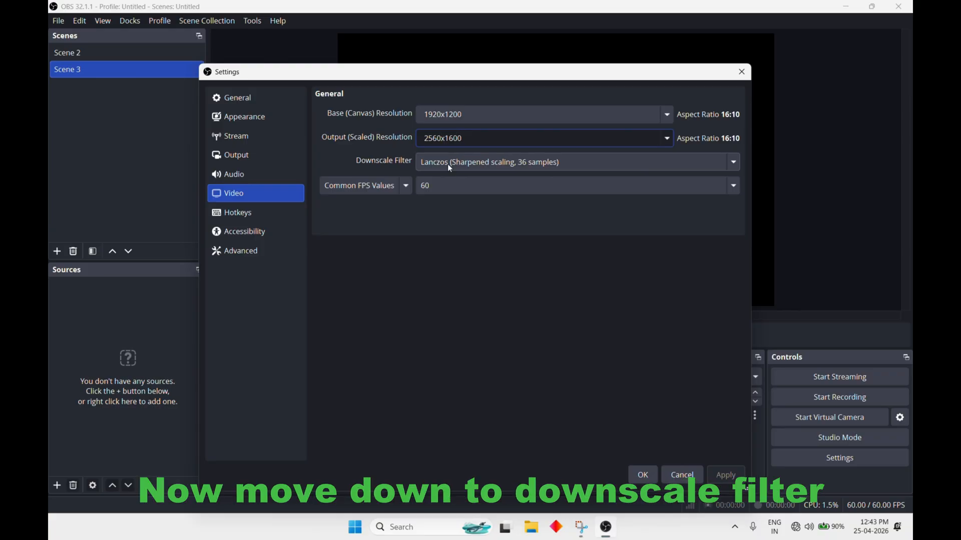
{"action": "key", "text": "BackSpace"}
{"action": "key", "text": "BackSpace"}
{"action": "key", "text": "BackSpace"}
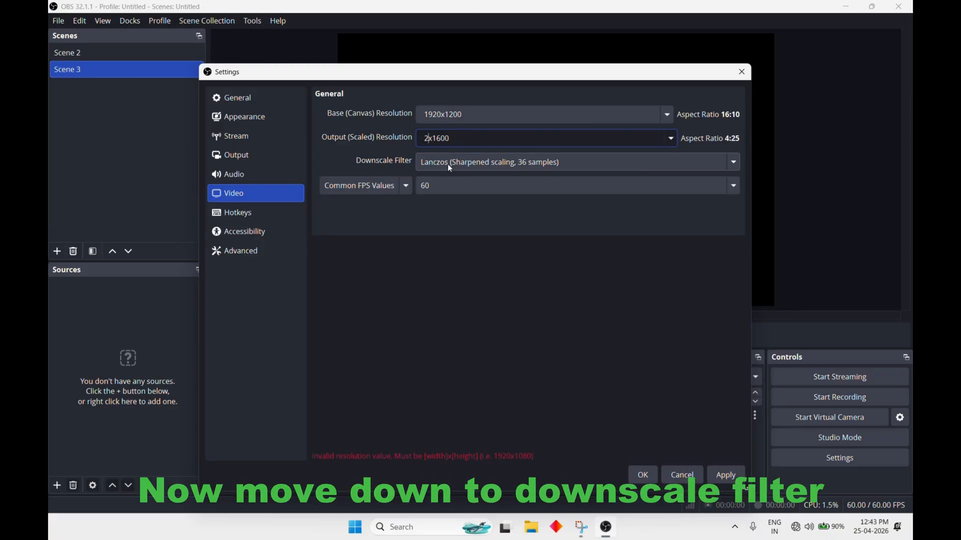
{"action": "type", "text": "38"}
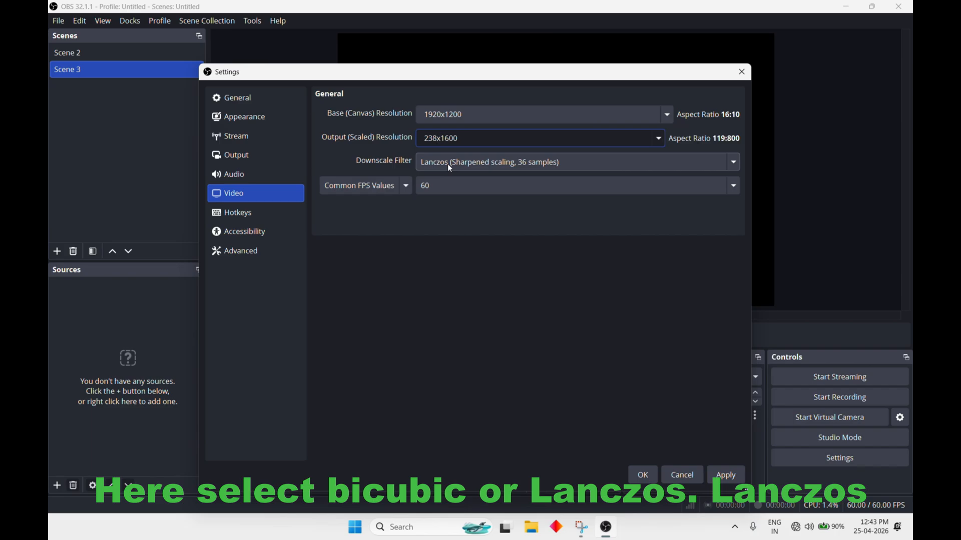
{"action": "type", "text": "40"}
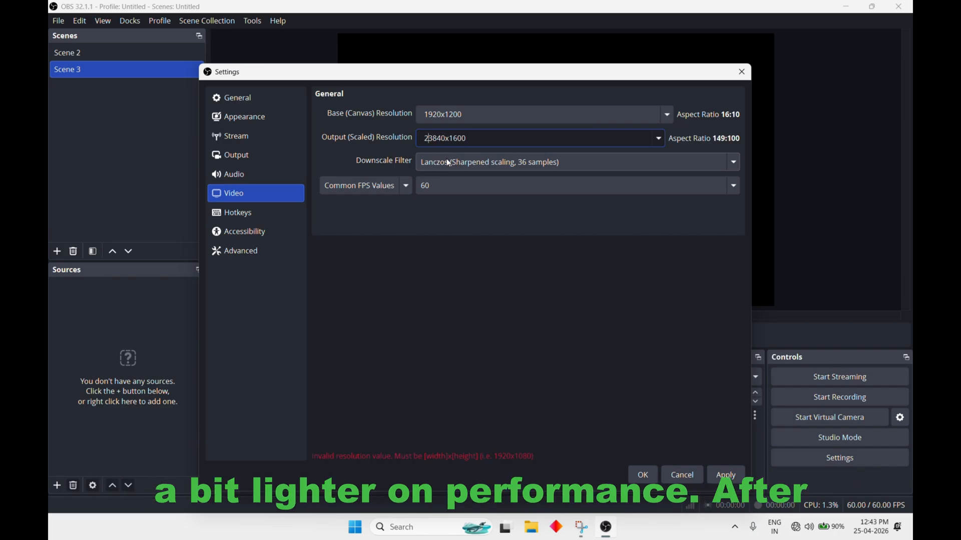
{"action": "key", "text": "BackSpace"}
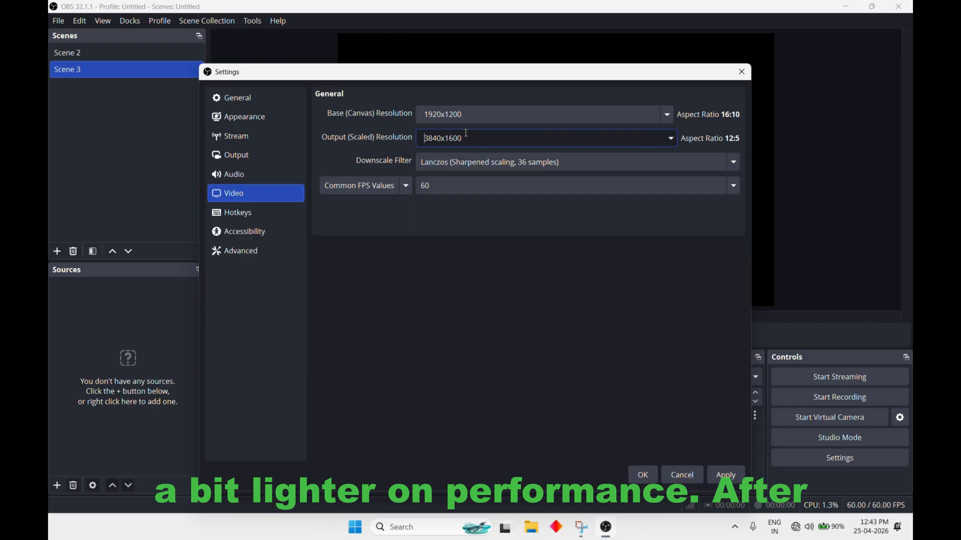
{"action": "key", "text": "BackSpace"}
{"action": "key", "text": "BackSpace"}
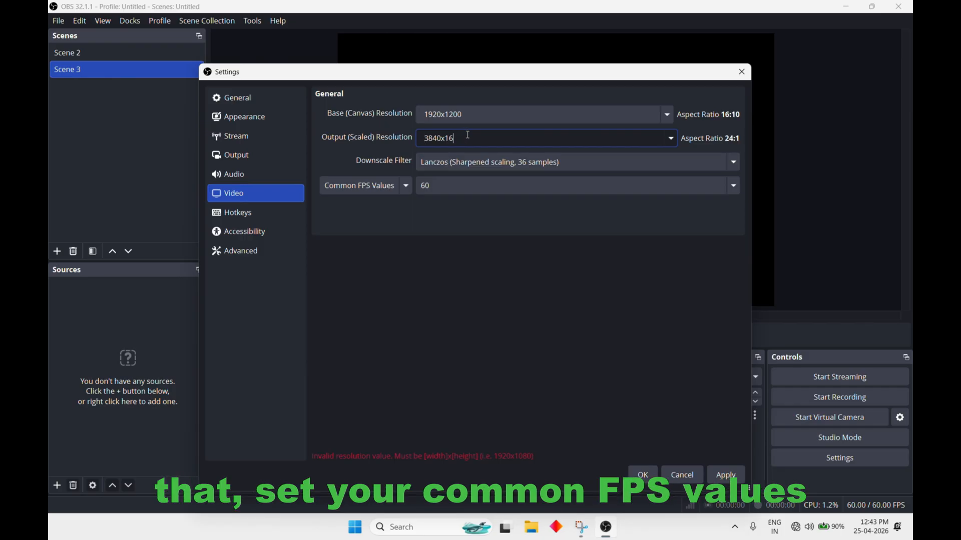
{"action": "key", "text": "BackSpace"}
{"action": "key", "text": "BackSpace"}
{"action": "type", "text": "24"}
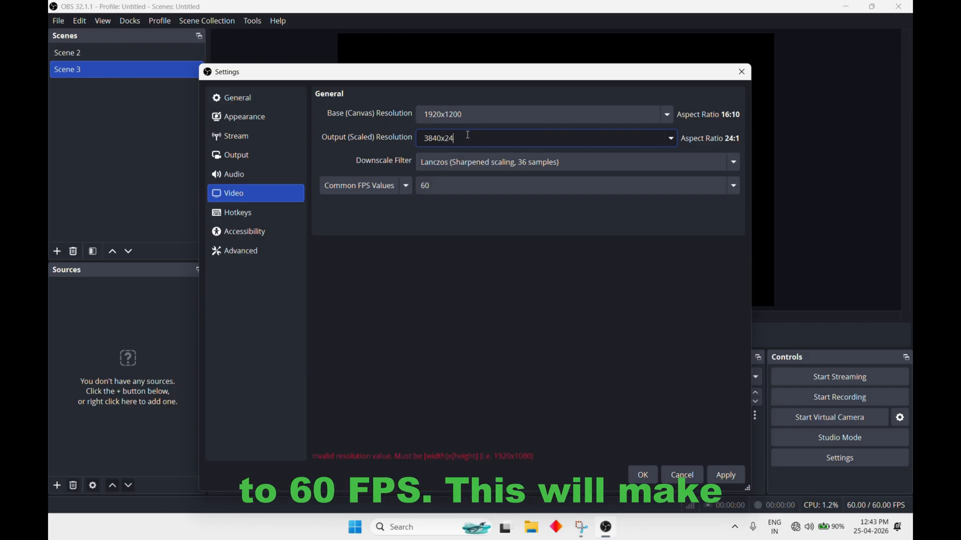
{"action": "type", "text": "00"}
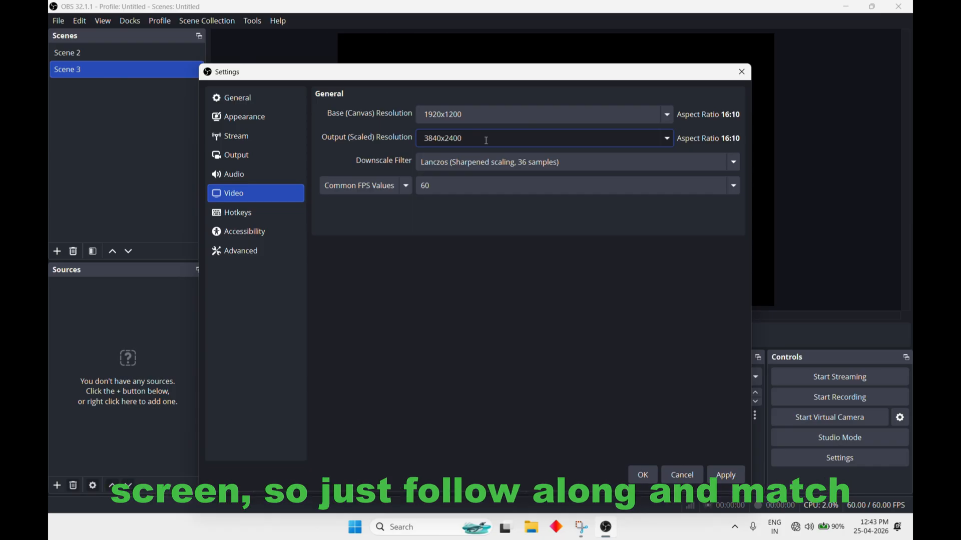
{"action": "key", "text": "BackSpace"}
{"action": "key", "text": "BackSpace"}
{"action": "key", "text": "BackSpace"}
{"action": "key", "text": "BackSpace"}
{"action": "key", "text": "BackSpace"}
{"action": "key", "text": "BackSpace"}
{"action": "key", "text": "BackSpace"}
{"action": "key", "text": "BackSpace"}
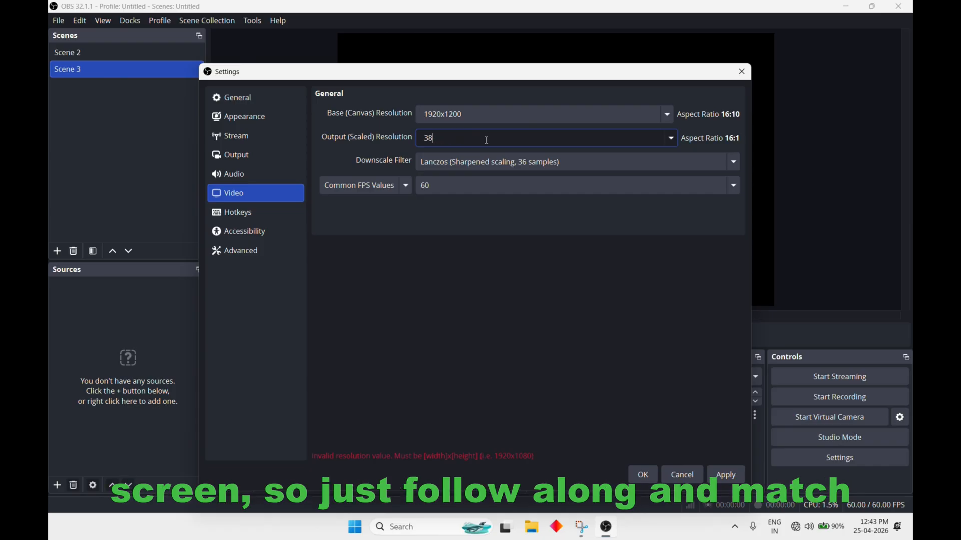
{"action": "key", "text": "BackSpace"}
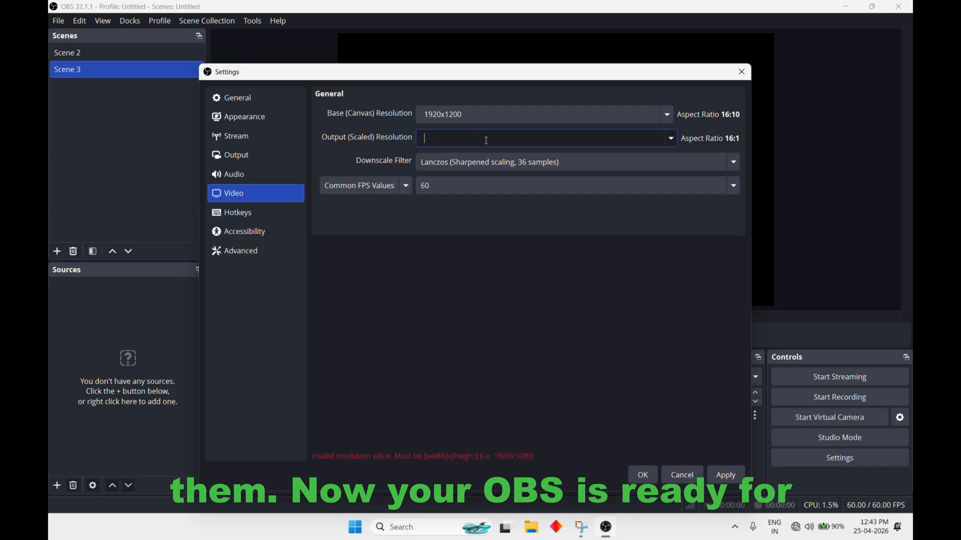
{"action": "type", "text": "25"}
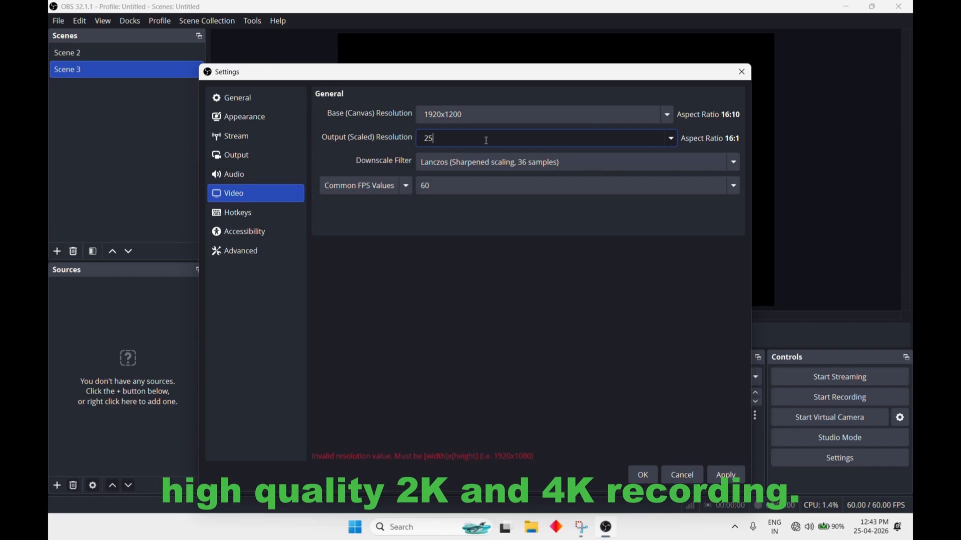
{"action": "type", "text": "60"}
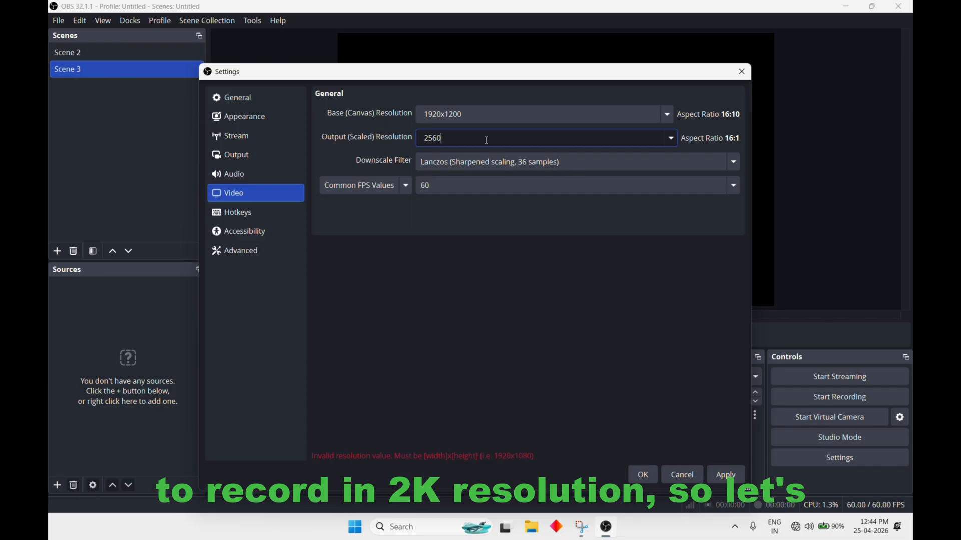
{"action": "type", "text": "1"}
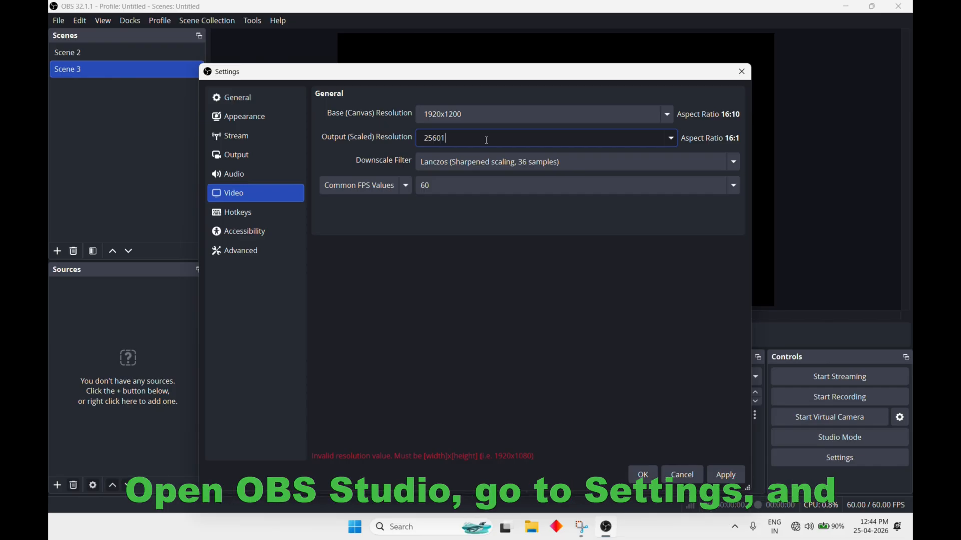
{"action": "key", "text": "BackSpace"}
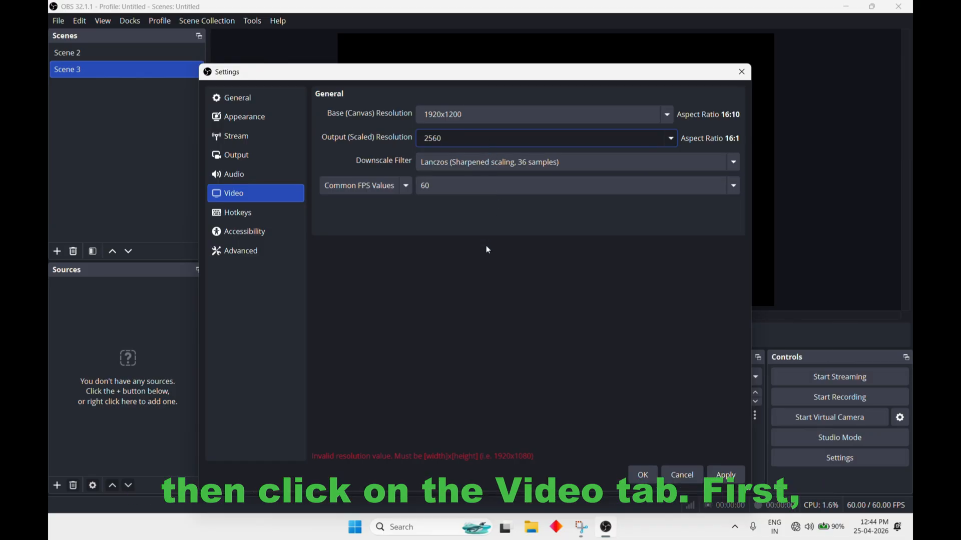
Set the output (scaled) resolution to 2560x1600, starting from the 1920x1200 preset
{"action": "left_click", "coordinate": [671, 138]}
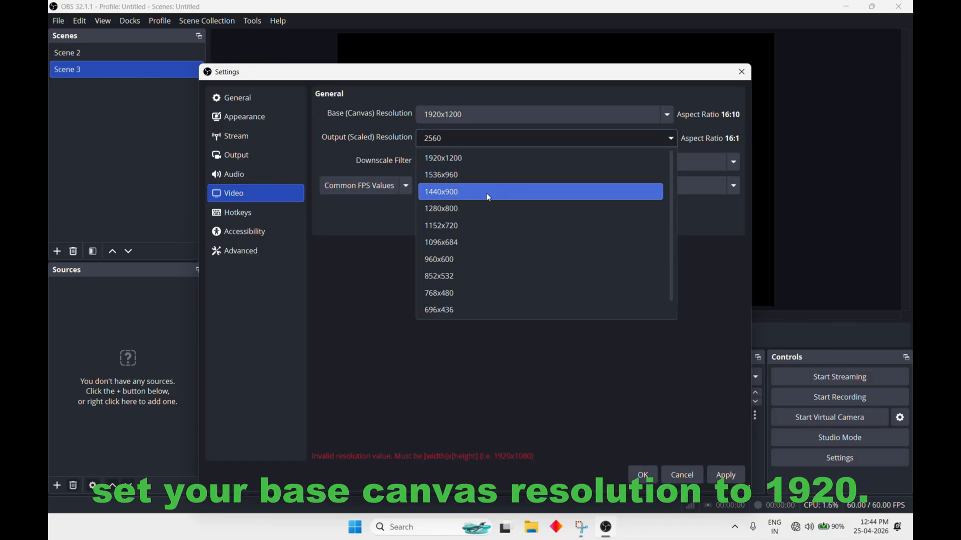
{"action": "left_click", "coordinate": [470, 157]}
{"action": "left_click", "coordinate": [441, 139]}
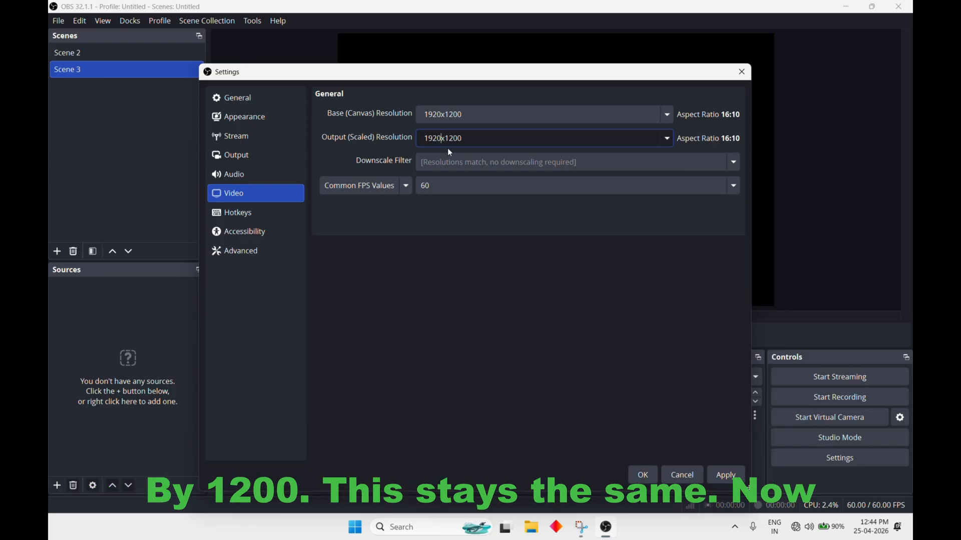
{"action": "key", "text": "BackSpace"}
{"action": "key", "text": "BackSpace"}
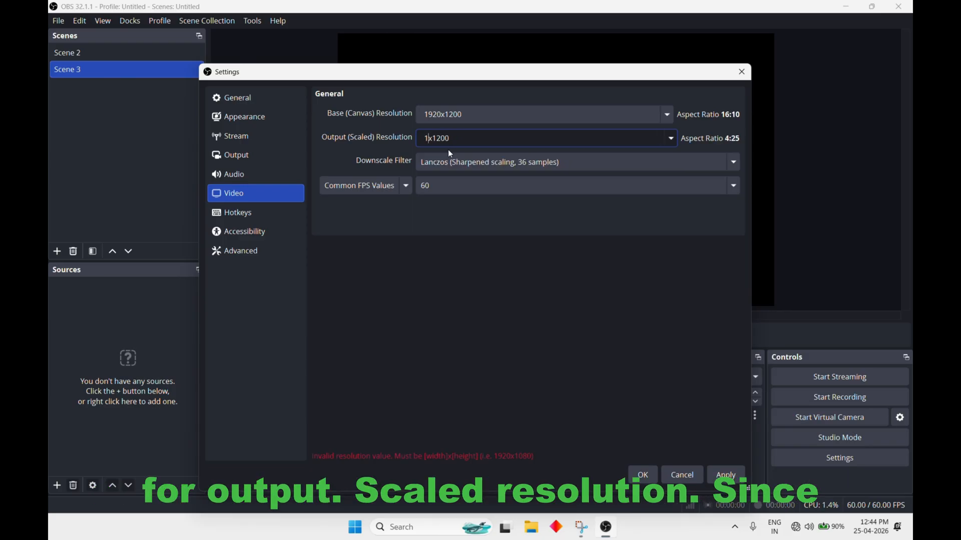
{"action": "type", "text": "25"}
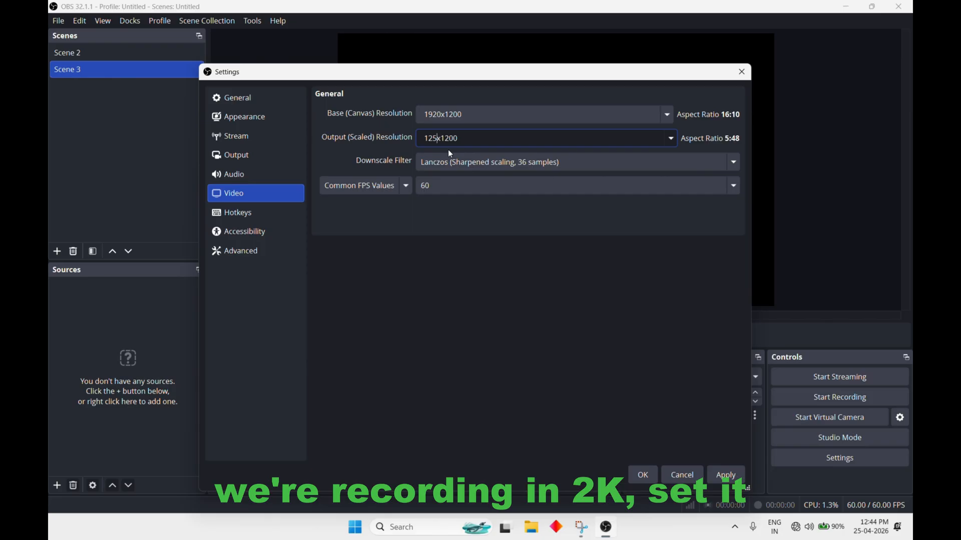
{"action": "type", "text": "60"}
{"action": "left_click", "coordinate": [433, 140]}
{"action": "key", "text": "BackSpace"}
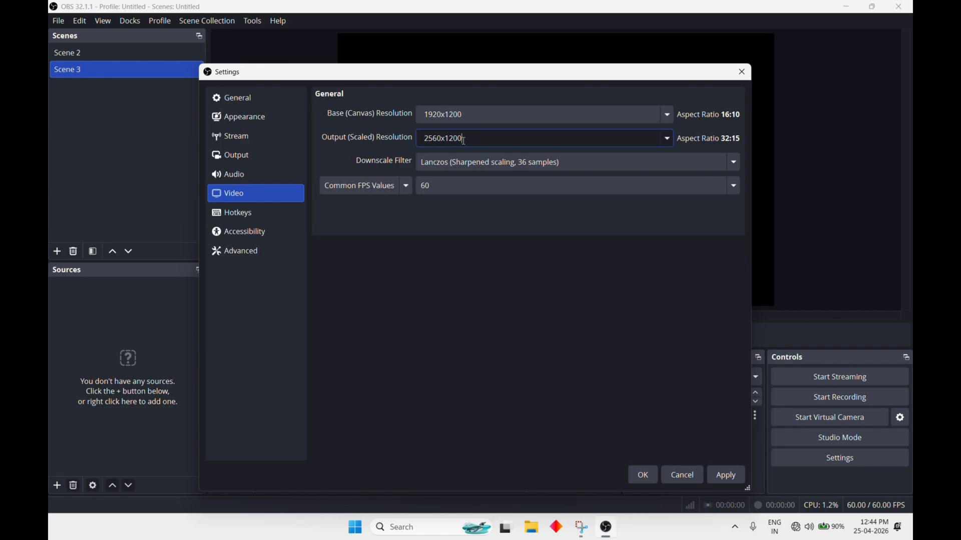
{"action": "key", "text": "BackSpace"}
{"action": "key", "text": "BackSpace"}
{"action": "key", "text": "BackSpace"}
{"action": "key", "text": "BackSpace"}
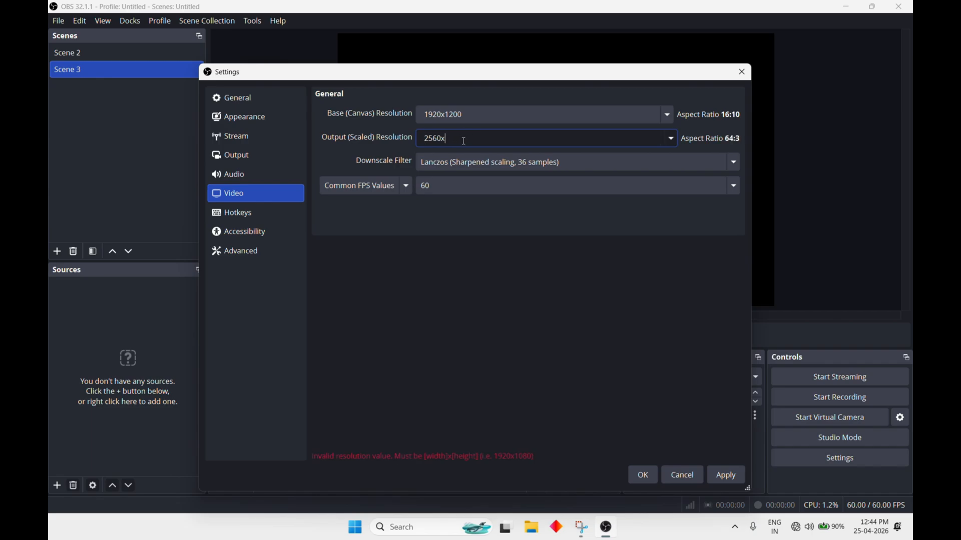
{"action": "type", "text": "1600"}
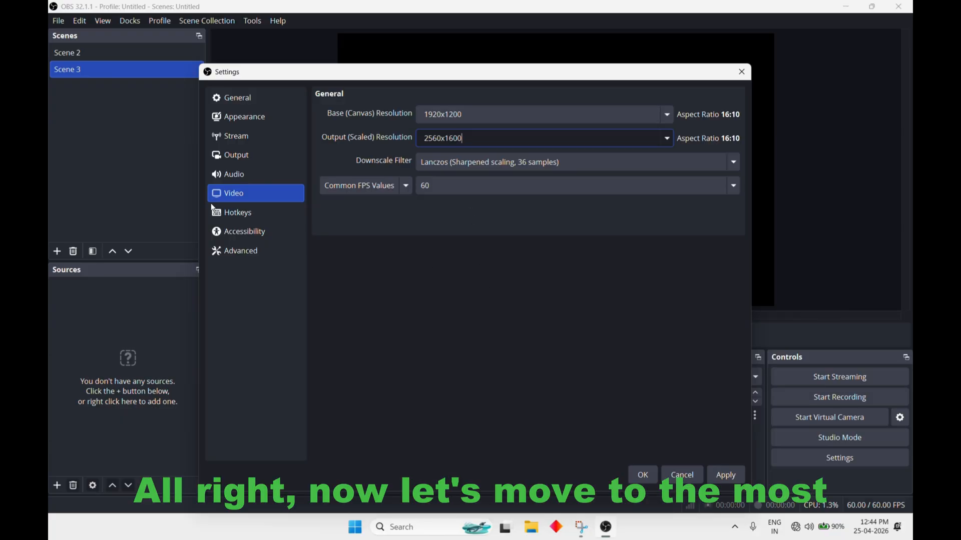
Open the output settings for recording and choose NVIDIA NVENC AV1 as the video encoder
{"action": "left_click", "coordinate": [235, 157]}
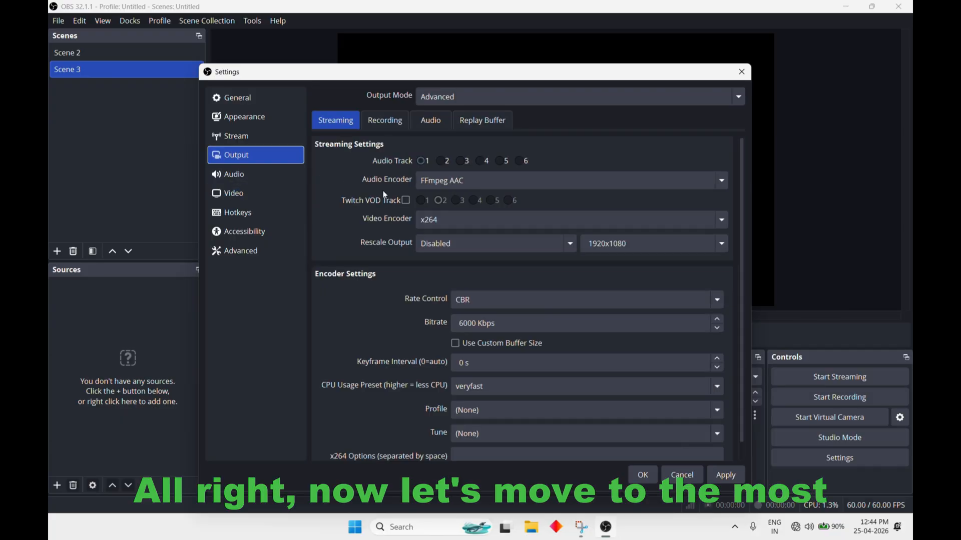
{"action": "left_click", "coordinate": [379, 125]}
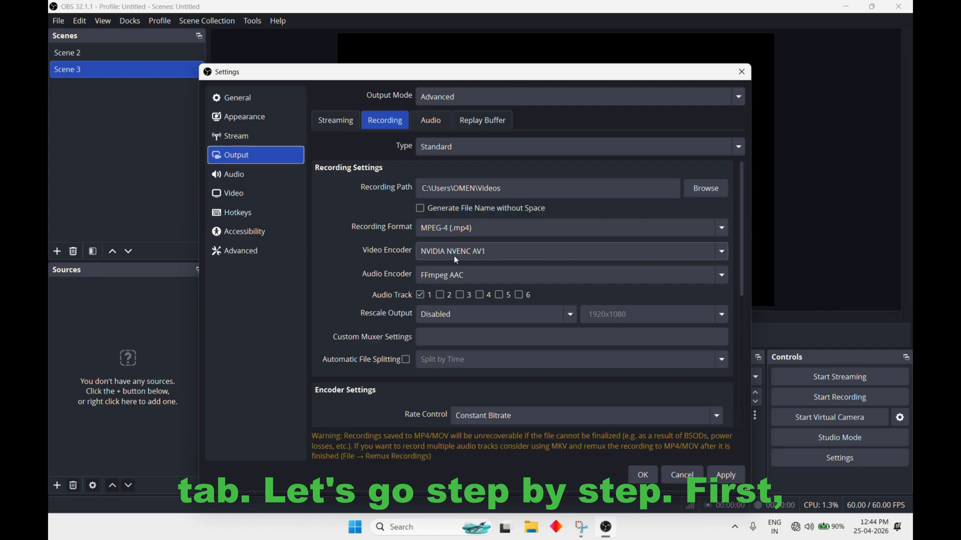
{"action": "left_click", "coordinate": [493, 250]}
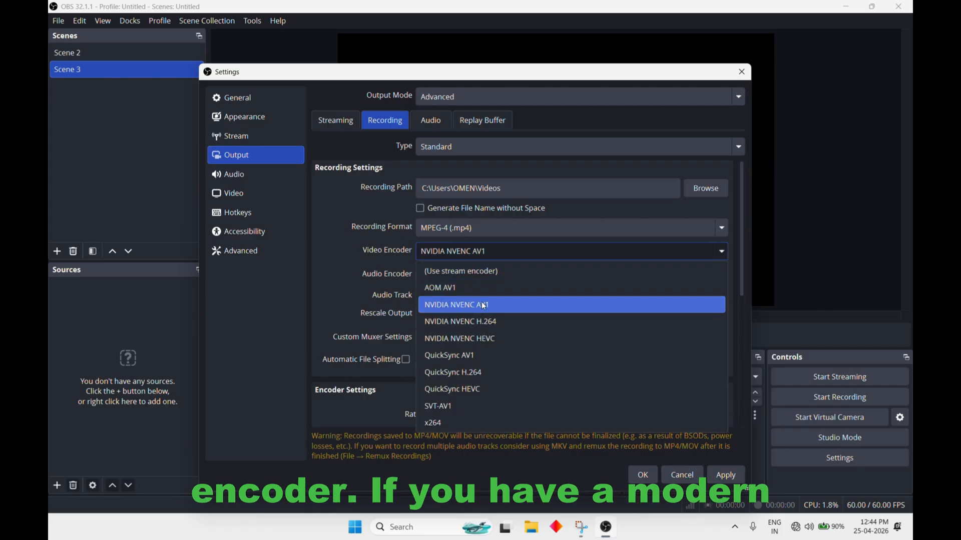
{"action": "left_click", "coordinate": [509, 303]}
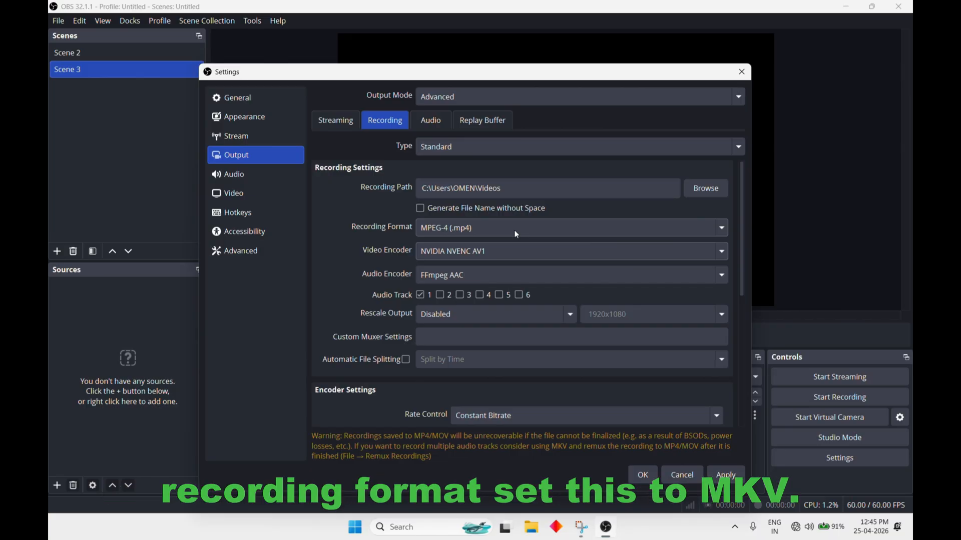
Set the recording encoder's rate control to Constant QP and its preset to P7: Slowest (Best Quality)
{"action": "scroll", "coordinate": [471, 330], "scroll_direction": "down", "scroll_amount": 1}
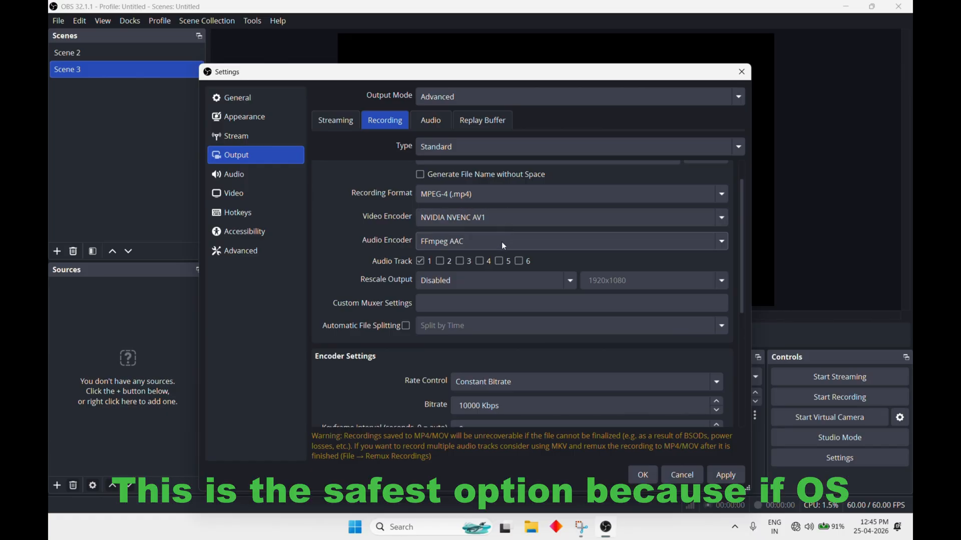
{"action": "scroll", "coordinate": [510, 293], "scroll_direction": "down", "scroll_amount": 3}
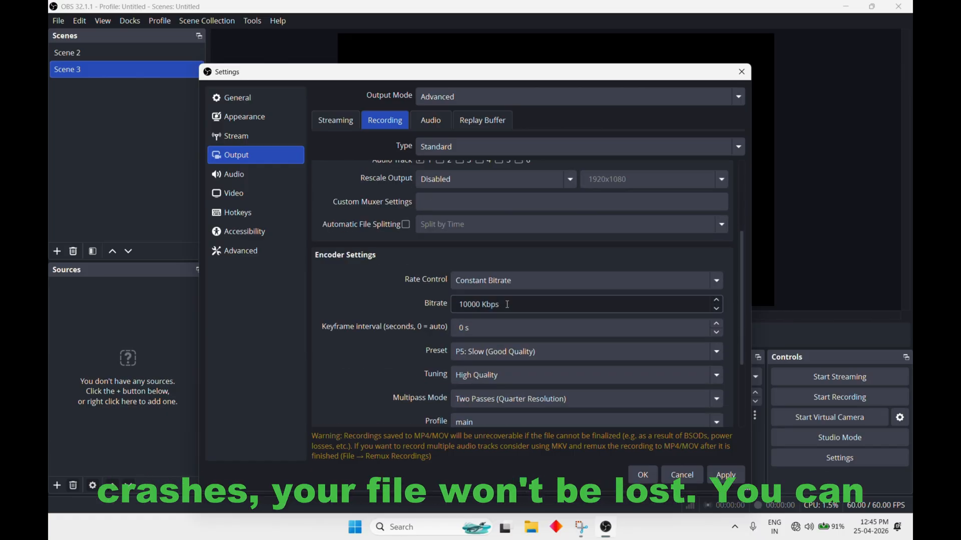
{"action": "left_click", "coordinate": [534, 279]}
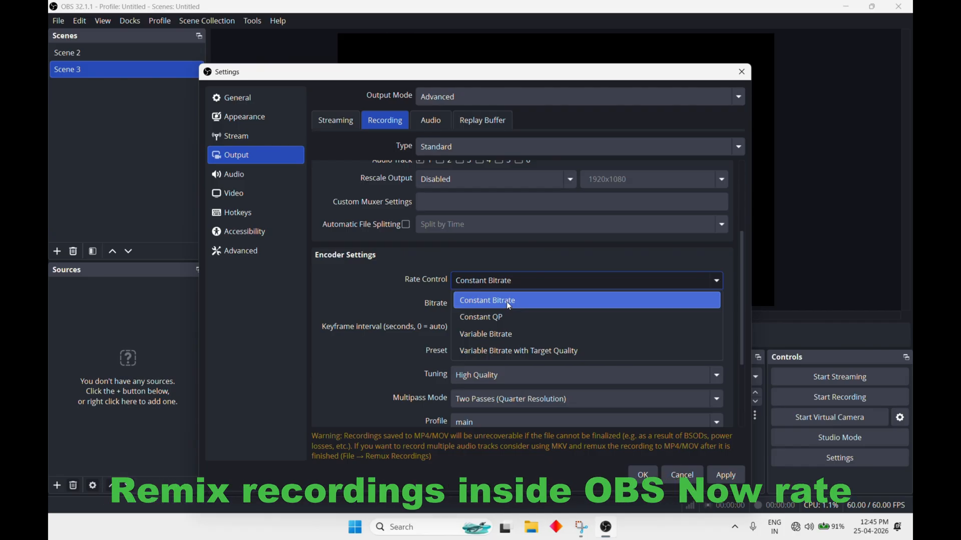
{"action": "left_click", "coordinate": [505, 319]}
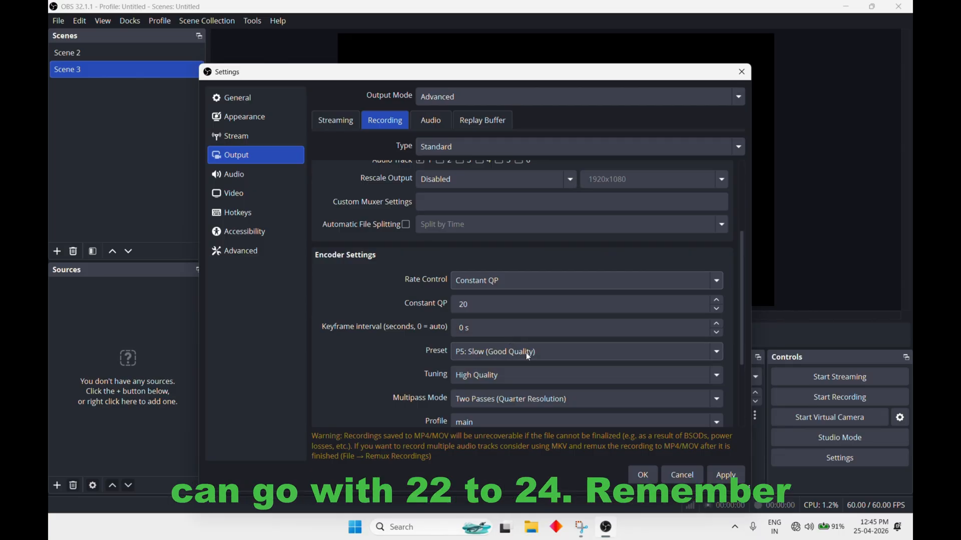
{"action": "left_click", "coordinate": [547, 352]}
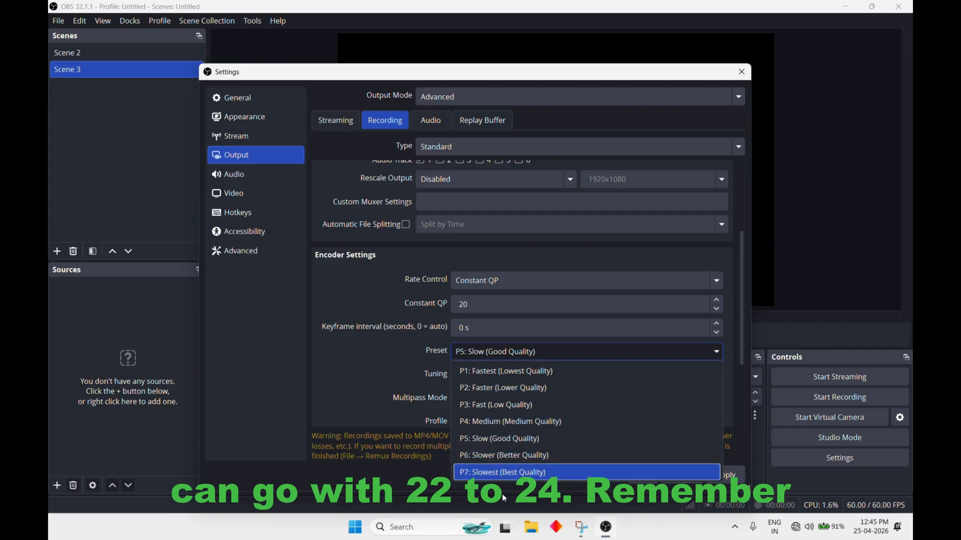
{"action": "left_click", "coordinate": [522, 472]}
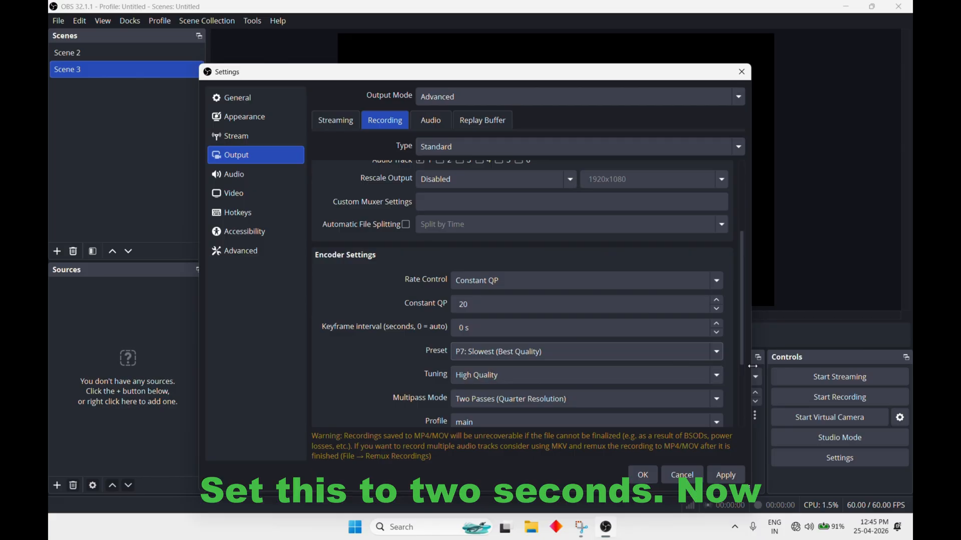
Choose Two Passes (Quarter Resolution) as the multipass mode and High Quality tuning, applying the settings
{"action": "left_click_drag", "start_coordinate": [745, 363], "coordinate": [744, 397]}
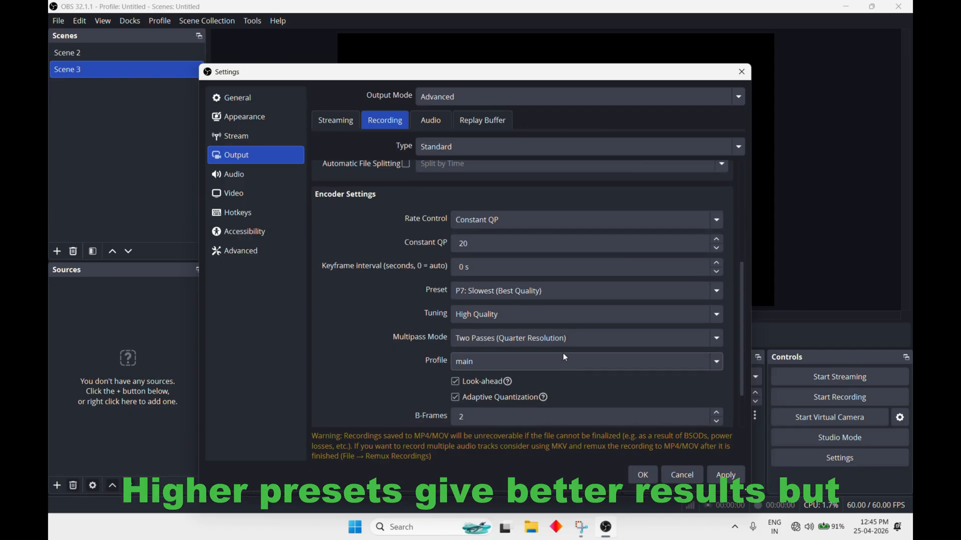
{"action": "left_click", "coordinate": [496, 339]}
{"action": "left_click", "coordinate": [498, 374]}
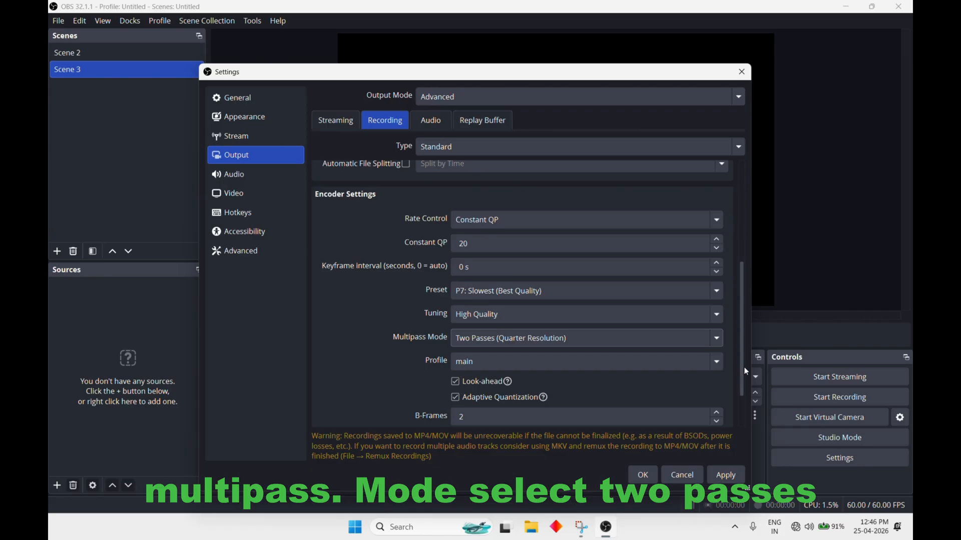
{"action": "scroll", "coordinate": [744, 369], "scroll_direction": "down", "scroll_amount": 1}
{"action": "left_click", "coordinate": [677, 302]}
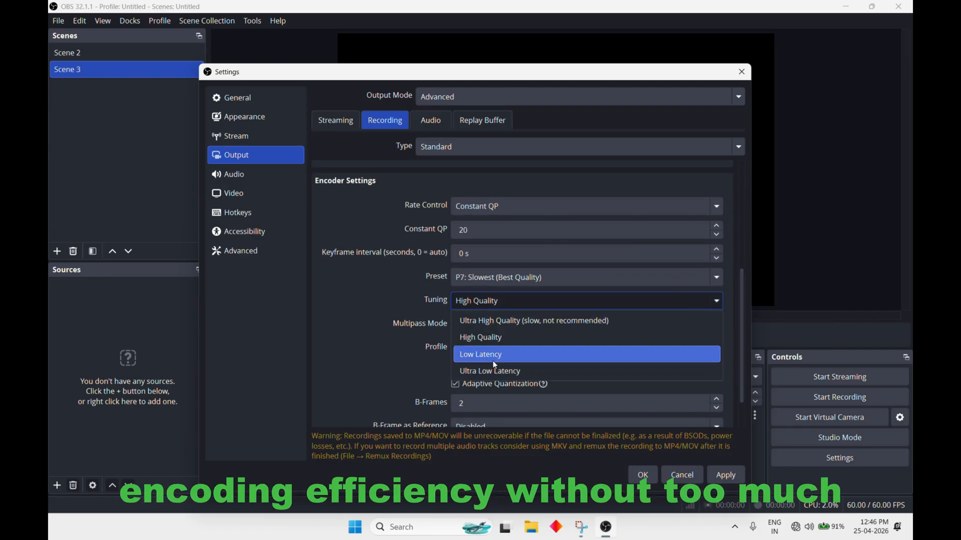
{"action": "left_click", "coordinate": [495, 339]}
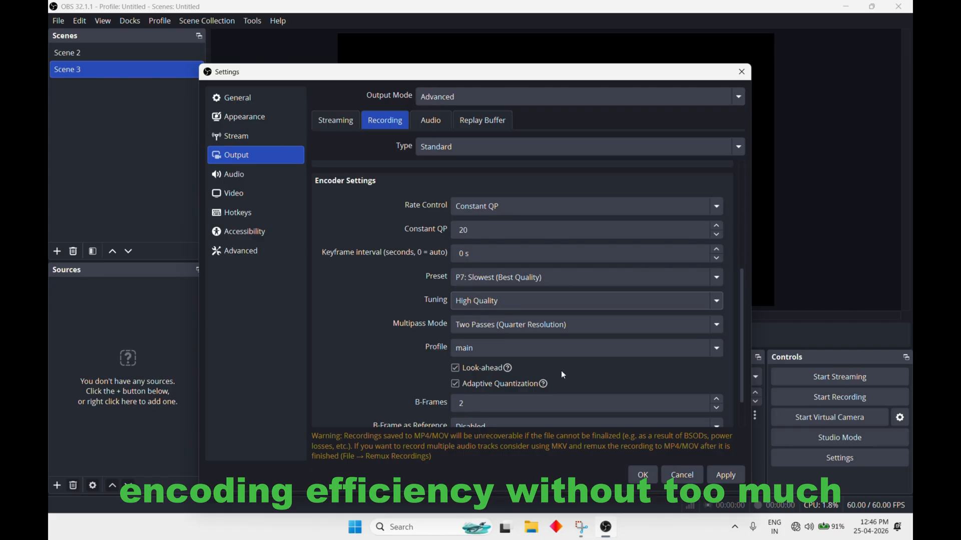
{"action": "left_click", "coordinate": [729, 474]}
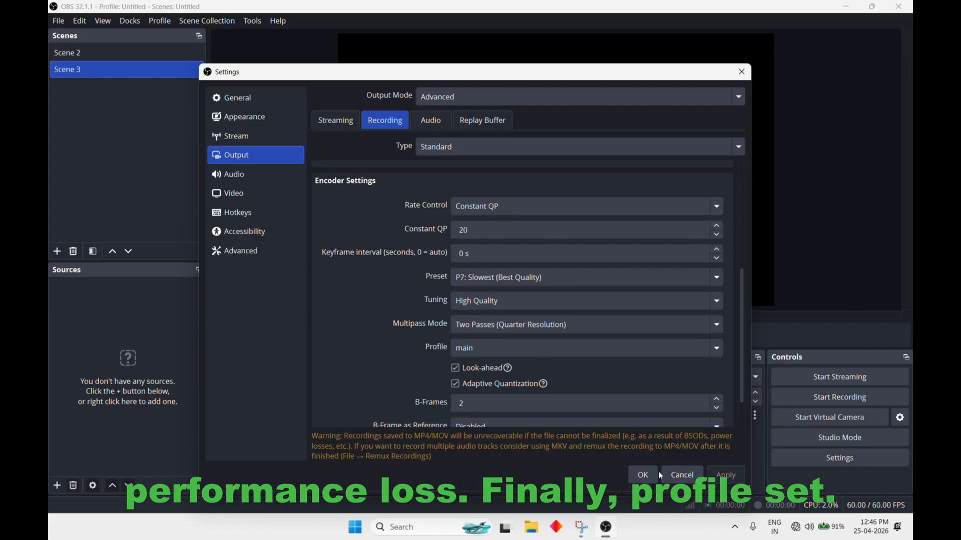
{"action": "left_click", "coordinate": [645, 475]}
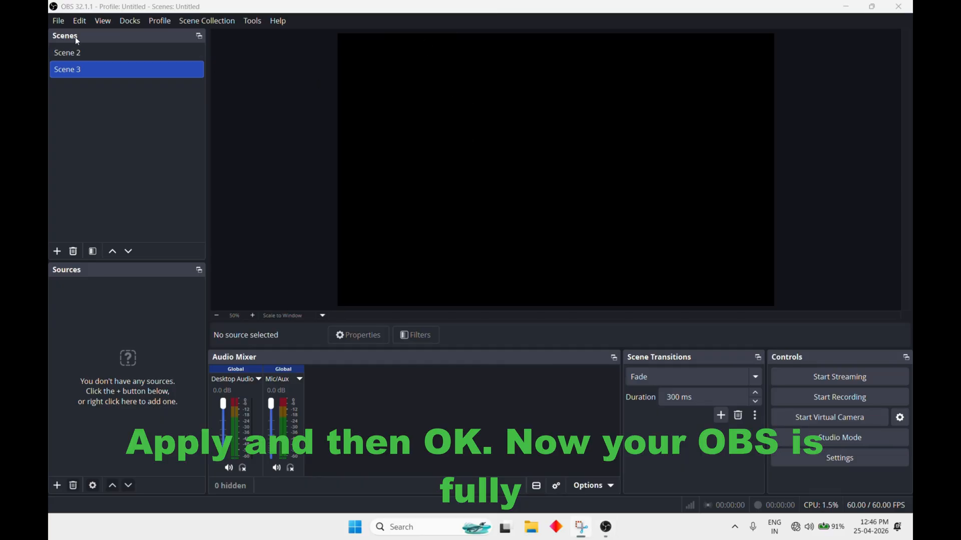
{"action": "left_click", "coordinate": [61, 23]}
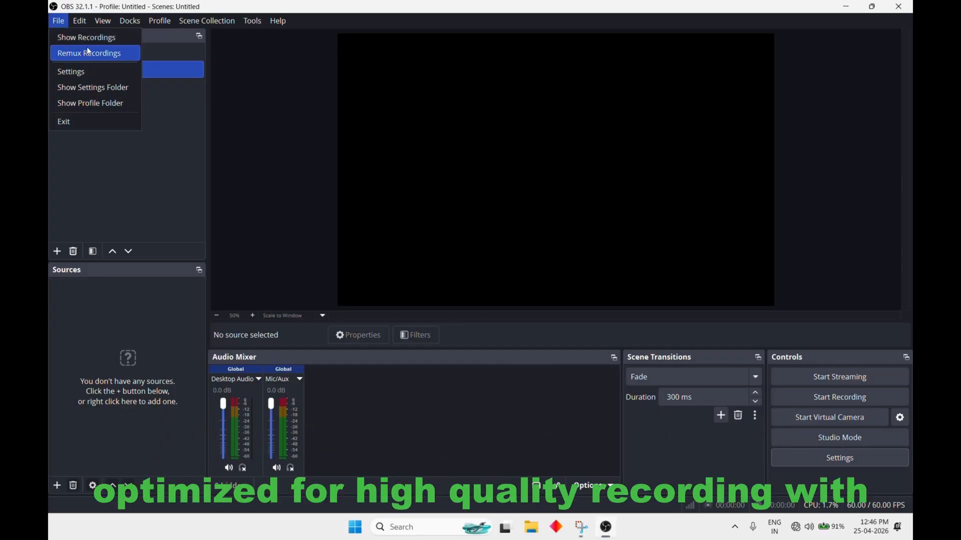
{"action": "left_click", "coordinate": [116, 186]}
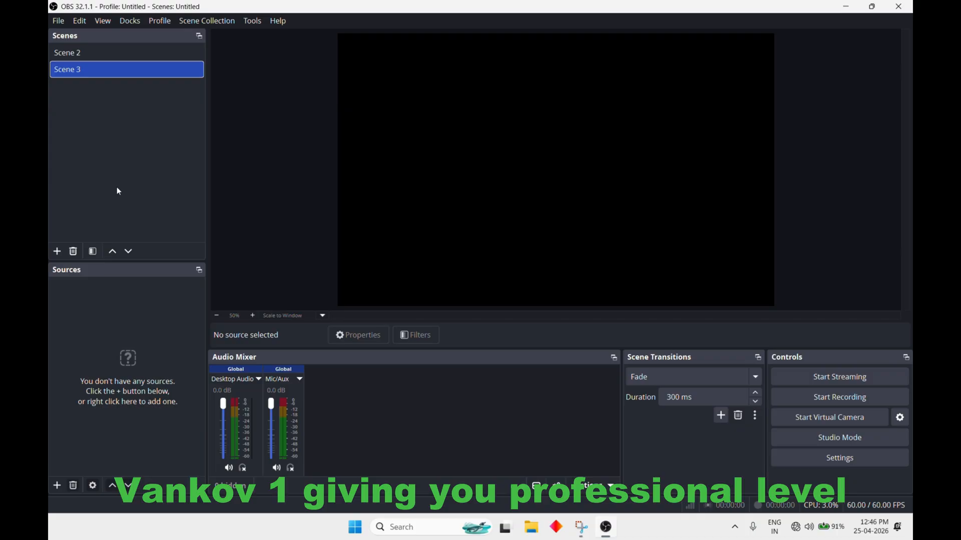
Create a new scene and add a new Display Capture source to it, capturing the 1920x1200 primary monitor
{"action": "left_click", "coordinate": [57, 251]}
{"action": "left_click", "coordinate": [454, 280]}
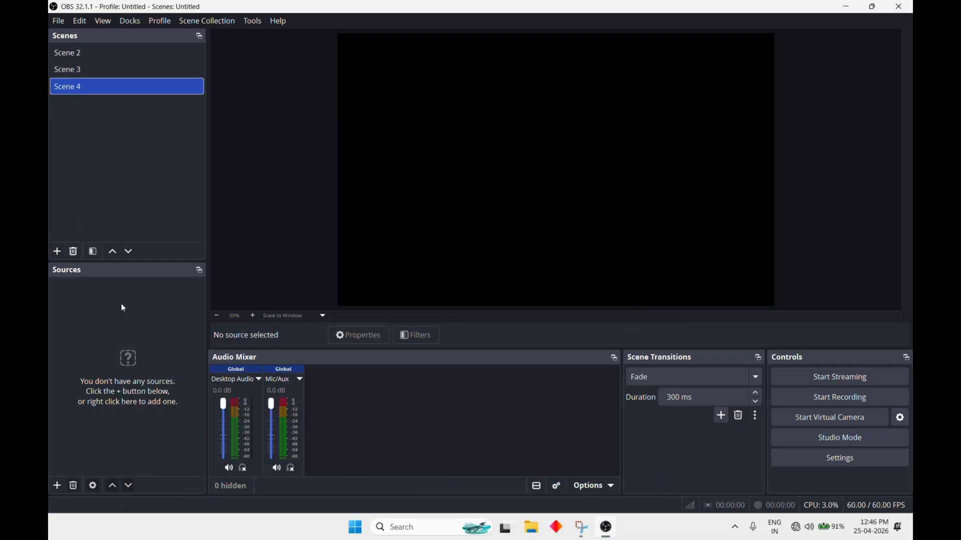
{"action": "left_click", "coordinate": [57, 486]}
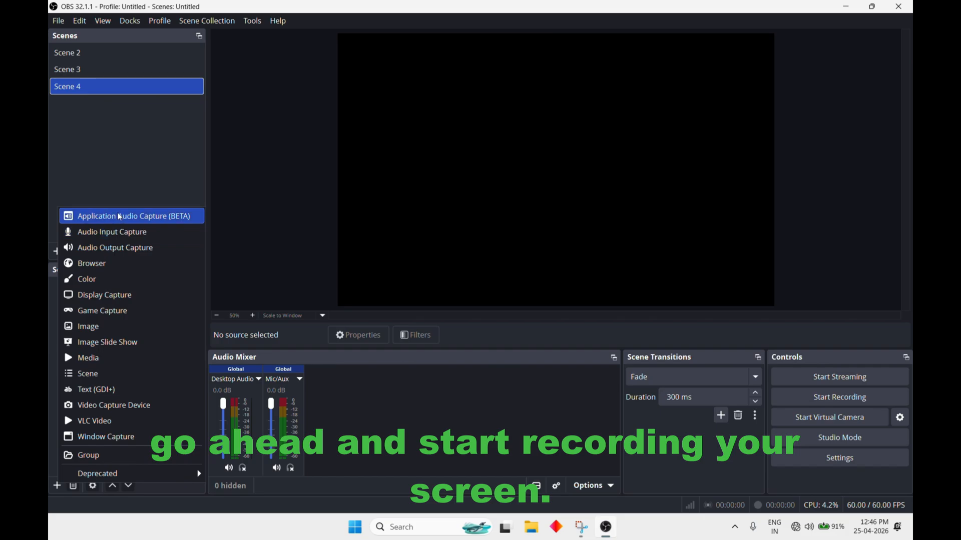
{"action": "left_click", "coordinate": [113, 295]}
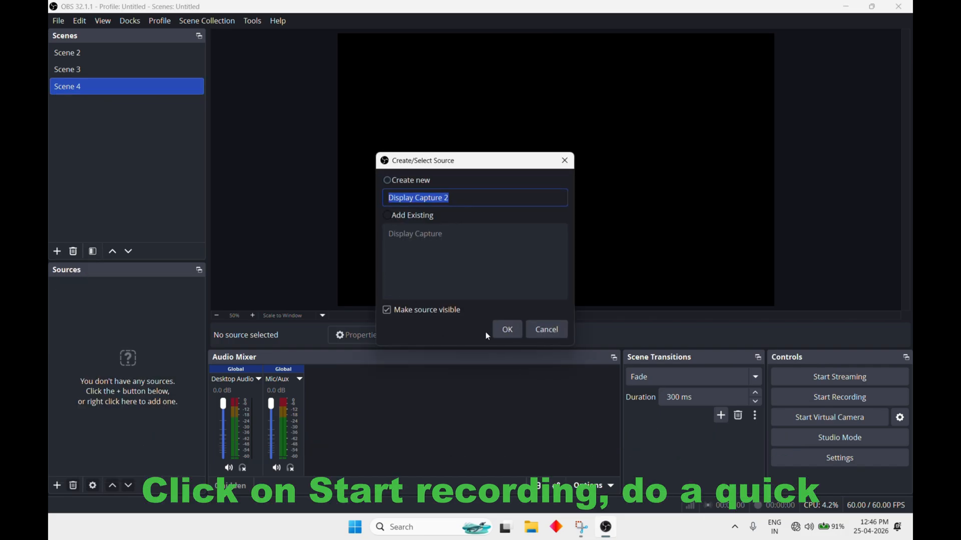
{"action": "left_click", "coordinate": [507, 331]}
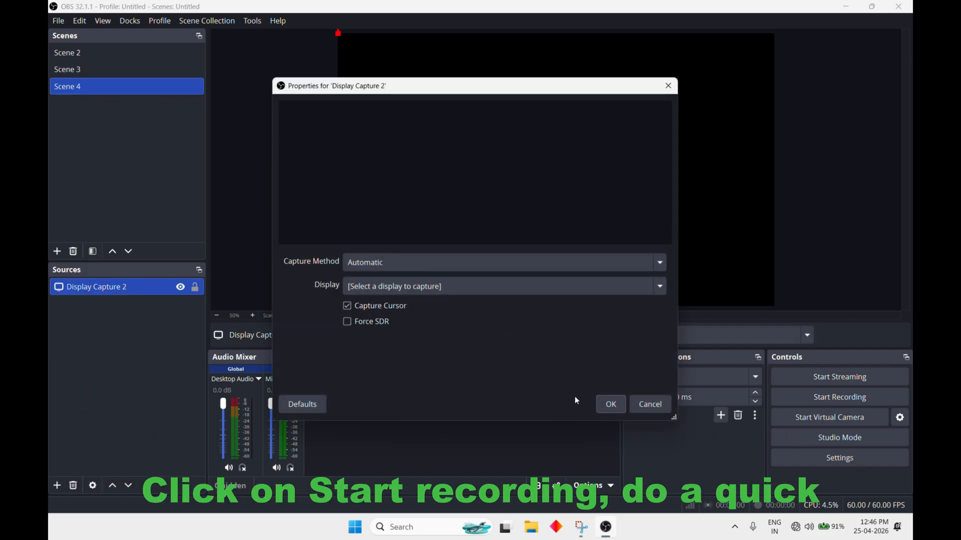
{"action": "left_click", "coordinate": [611, 406]}
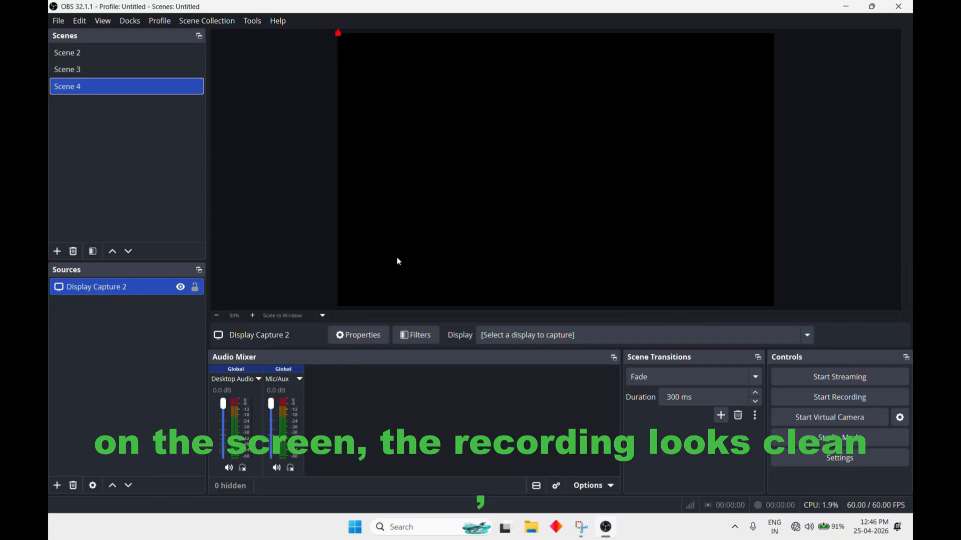
{"action": "left_click", "coordinate": [534, 339]}
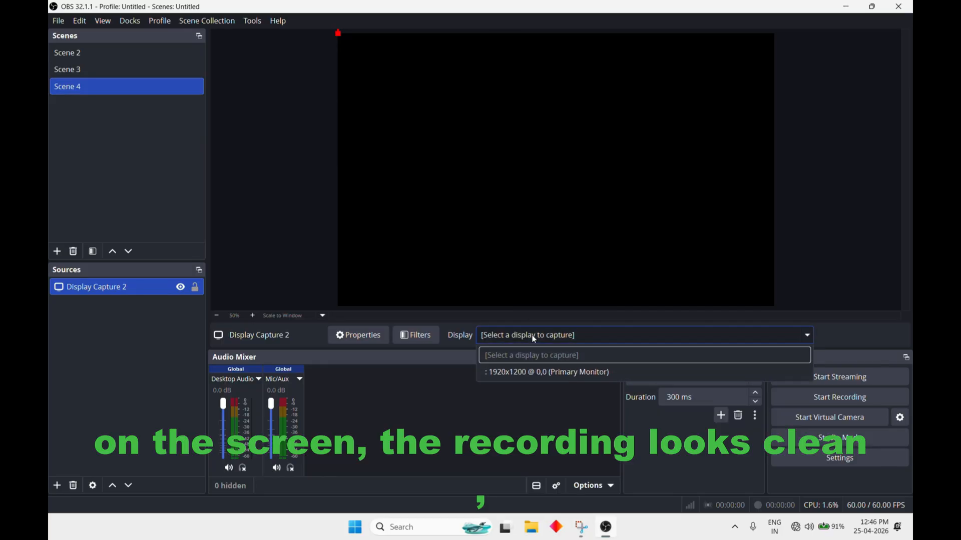
{"action": "left_click", "coordinate": [520, 375]}
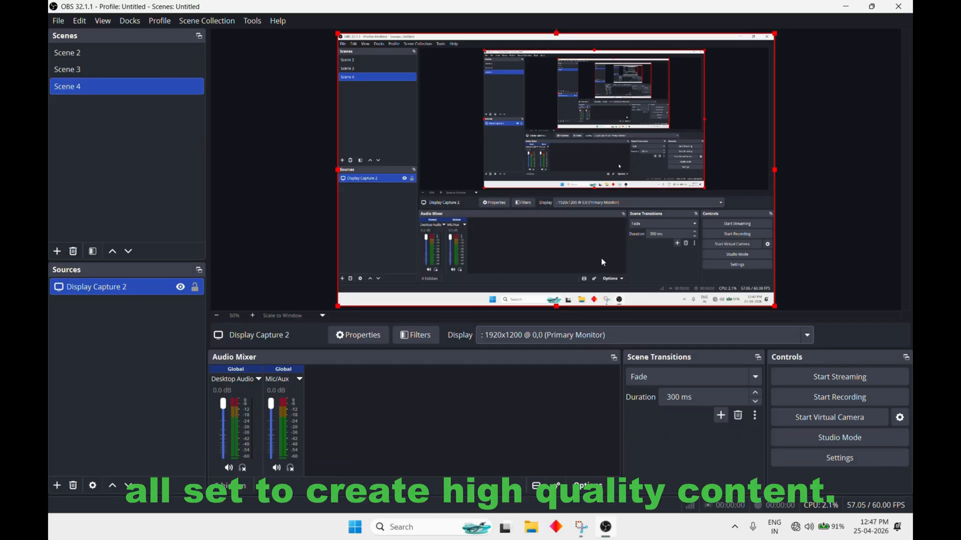
Start recording the captured screen
{"action": "left_click", "coordinate": [815, 401]}
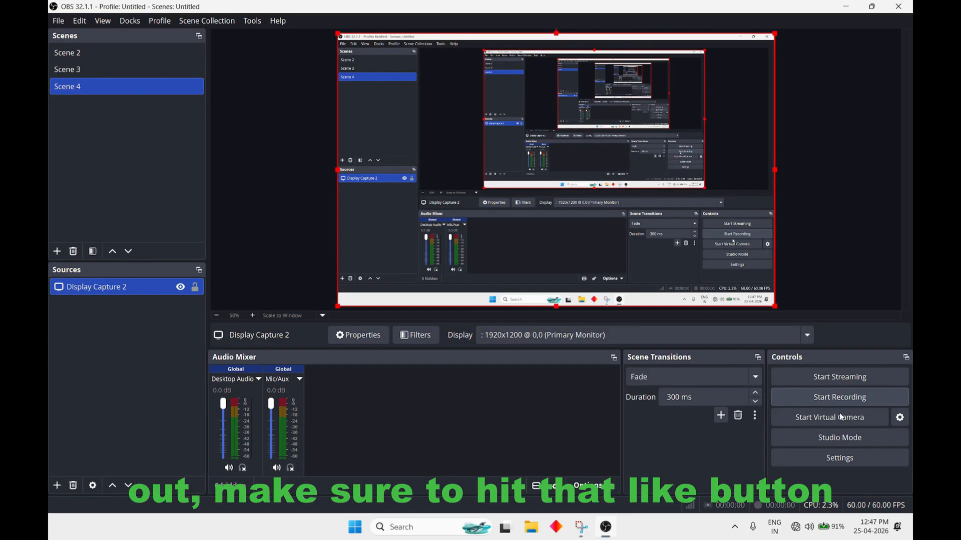
{"action": "left_click", "coordinate": [837, 401]}
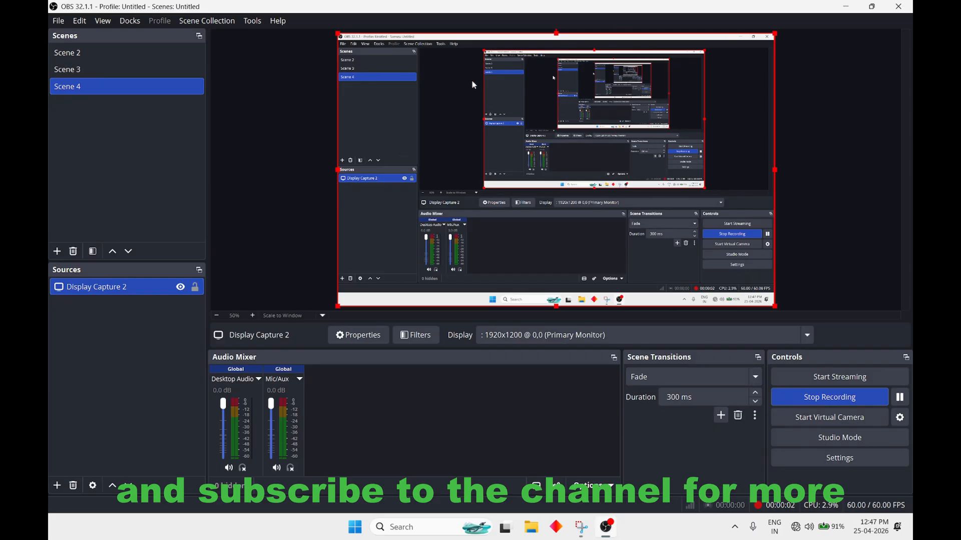
Stop the Snipping Tool recording and close its window, minimizing OBS Studio to reveal the desktop
{"action": "left_click", "coordinate": [446, 23]}
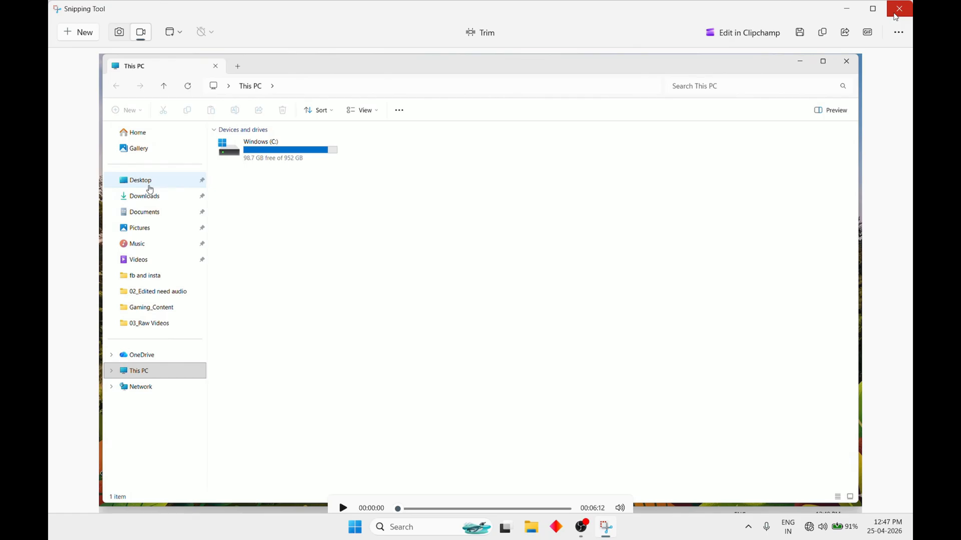
{"action": "left_click", "coordinate": [896, 15]}
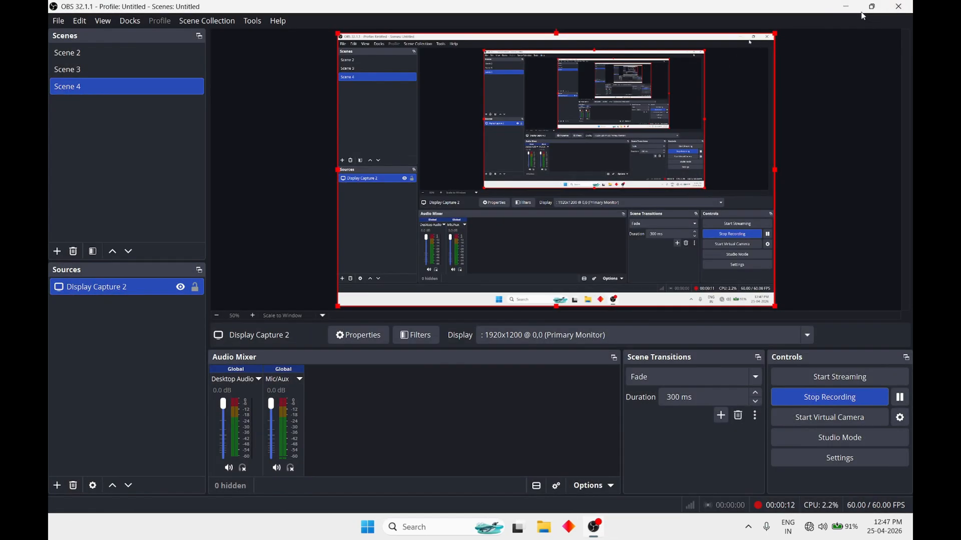
{"action": "left_click", "coordinate": [846, 6]}
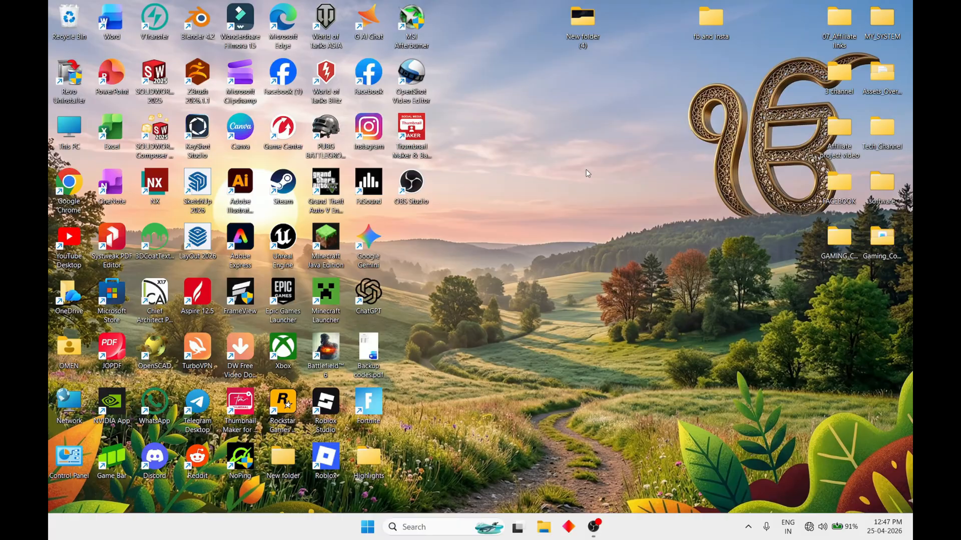
Launch Steam from the desktop and turn on the computer's Wi-Fi
{"action": "right_click", "coordinate": [529, 182]}
{"action": "left_click", "coordinate": [577, 226]}
{"action": "double_click", "coordinate": [288, 193]}
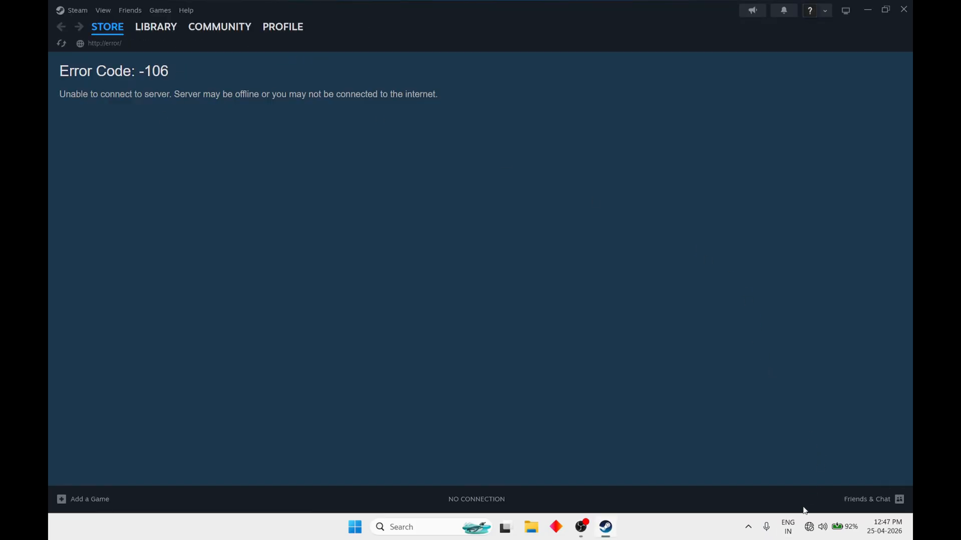
{"action": "left_click", "coordinate": [812, 534]}
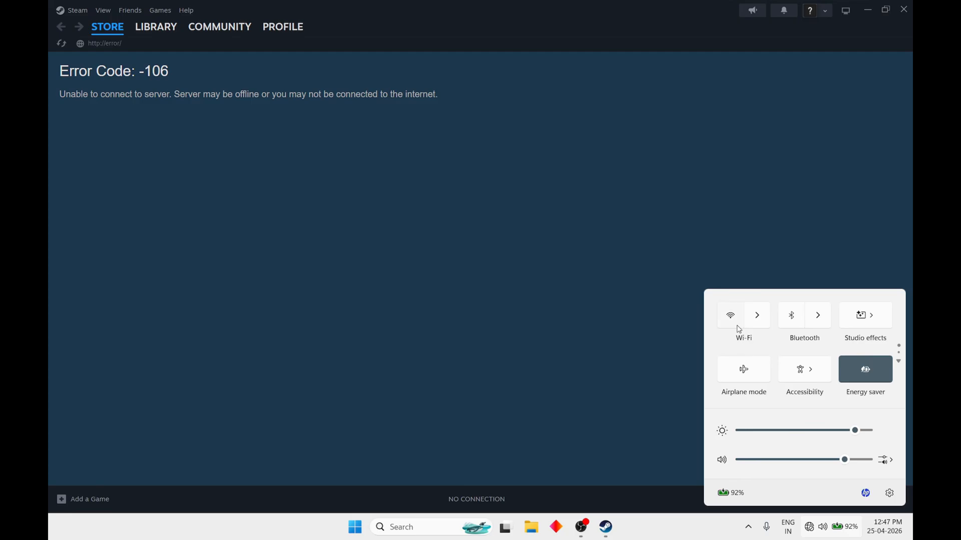
{"action": "left_click", "coordinate": [731, 317]}
{"action": "left_click", "coordinate": [602, 299]}
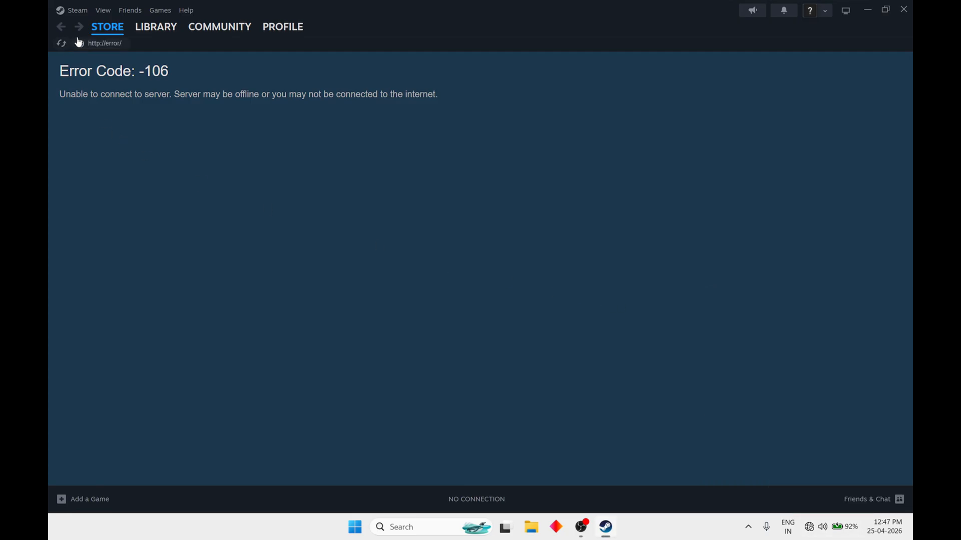
Browse the Steam store front page and the game library as test footage, closing Steam at the end
{"action": "left_click", "coordinate": [151, 31]}
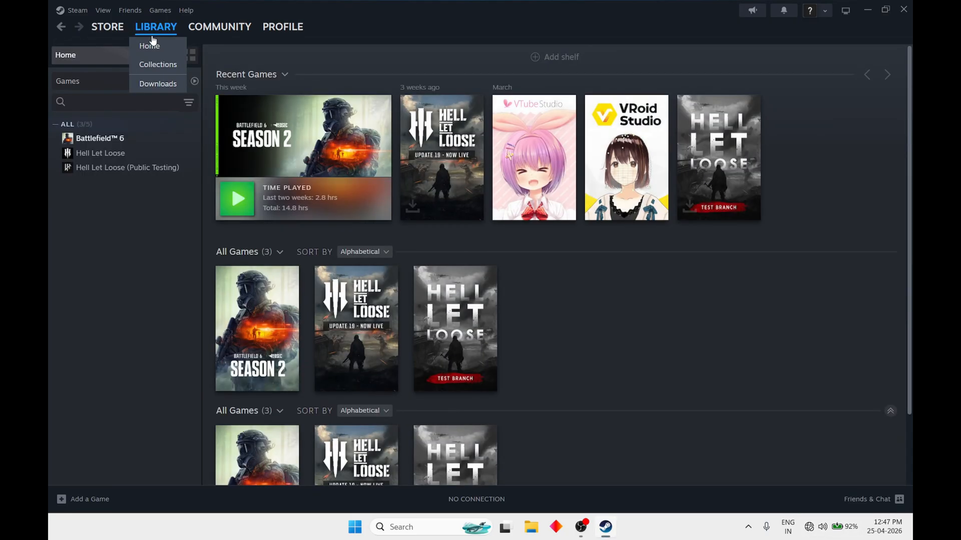
{"action": "left_click", "coordinate": [114, 154]}
{"action": "left_click", "coordinate": [110, 29]}
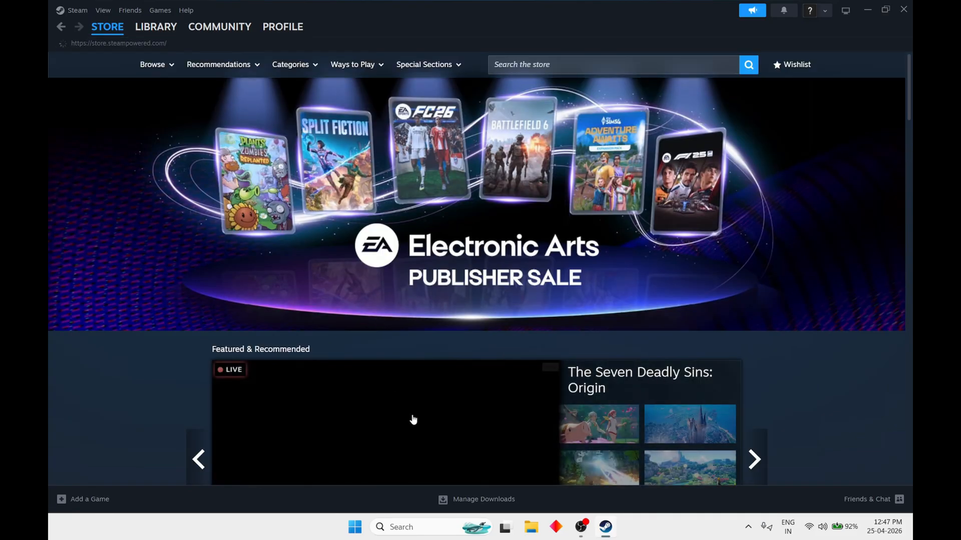
{"action": "scroll", "coordinate": [414, 419], "scroll_direction": "down", "scroll_amount": 5}
{"action": "scroll", "coordinate": [421, 428], "scroll_direction": "down", "scroll_amount": 6}
{"action": "mouse_move", "coordinate": [150, 30]}
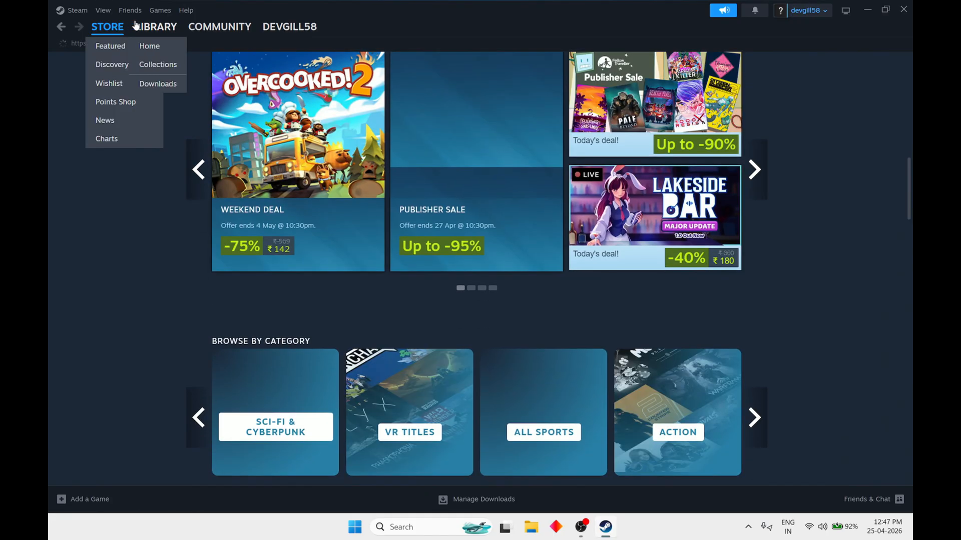
{"action": "left_click", "coordinate": [143, 46]}
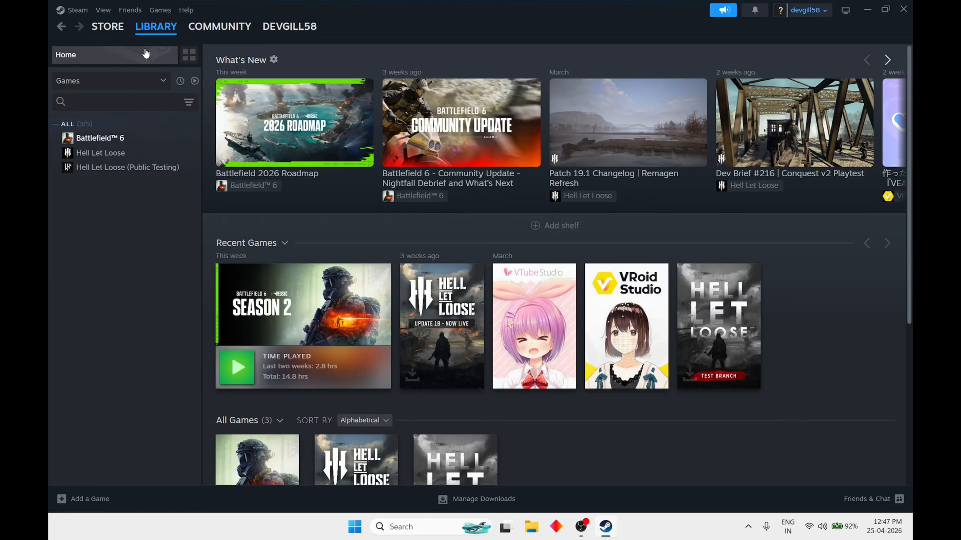
{"action": "scroll", "coordinate": [749, 317], "scroll_direction": "down", "scroll_amount": 5}
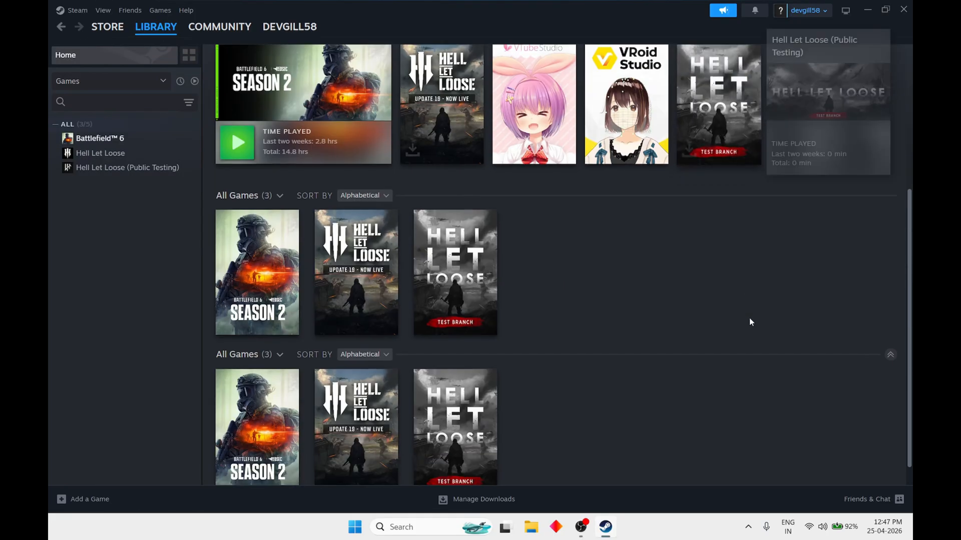
{"action": "scroll", "coordinate": [750, 318], "scroll_direction": "up", "scroll_amount": 5}
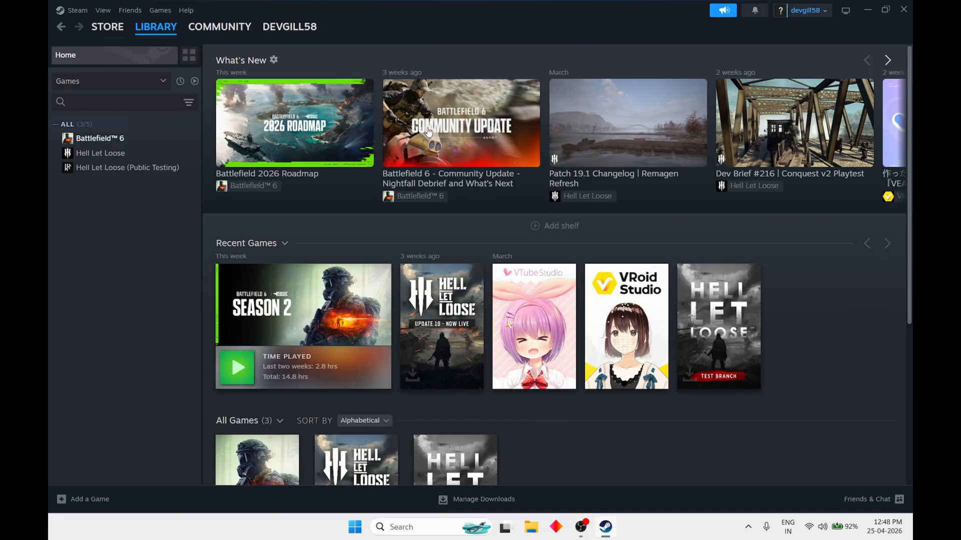
{"action": "left_click", "coordinate": [903, 10]}
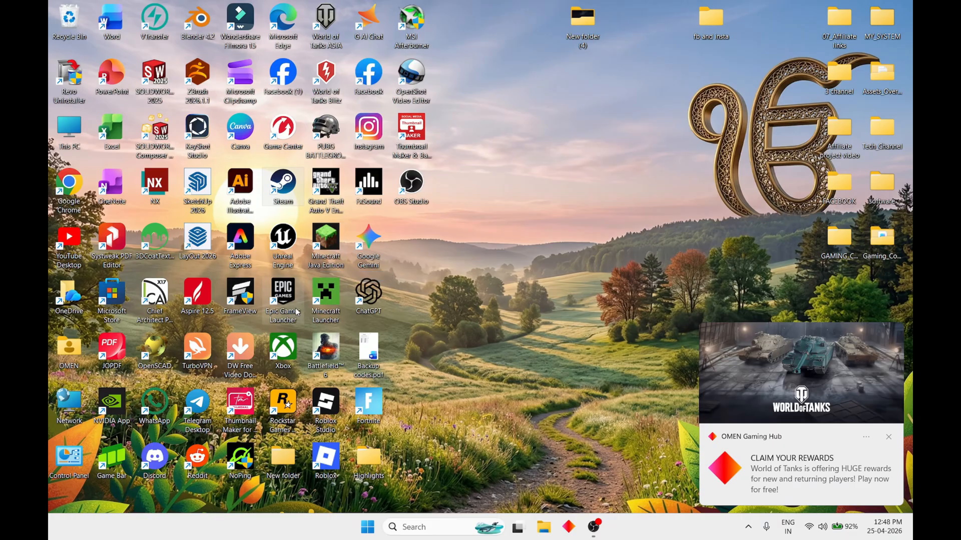
Launch the Epic Games Launcher maximized and view its Library and Unreal Engine sections
{"action": "double_click", "coordinate": [283, 296]}
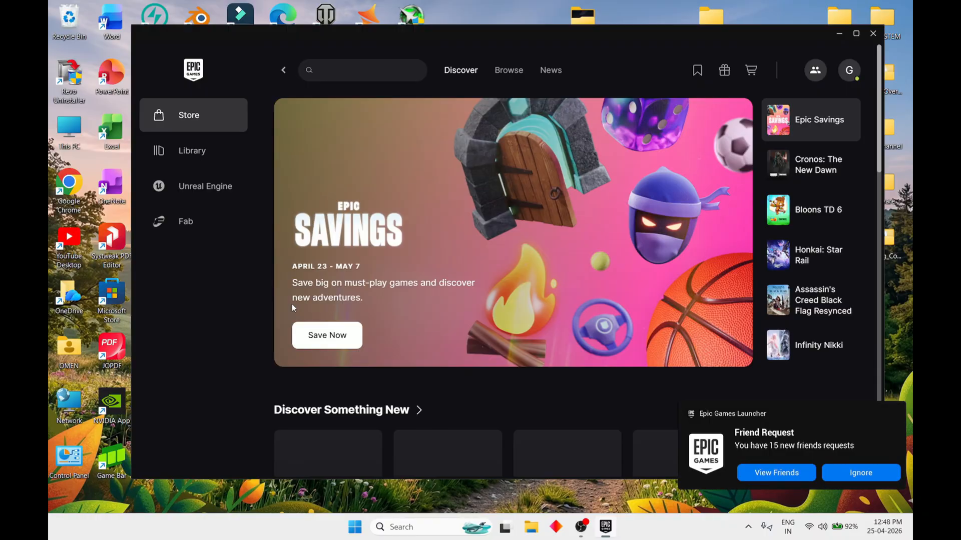
{"action": "left_click", "coordinate": [855, 33]}
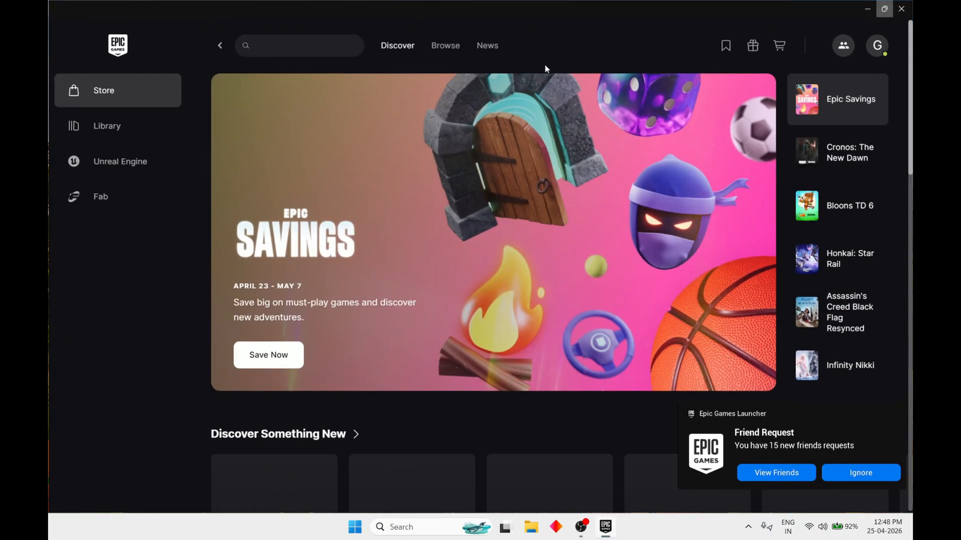
{"action": "left_click", "coordinate": [103, 134]}
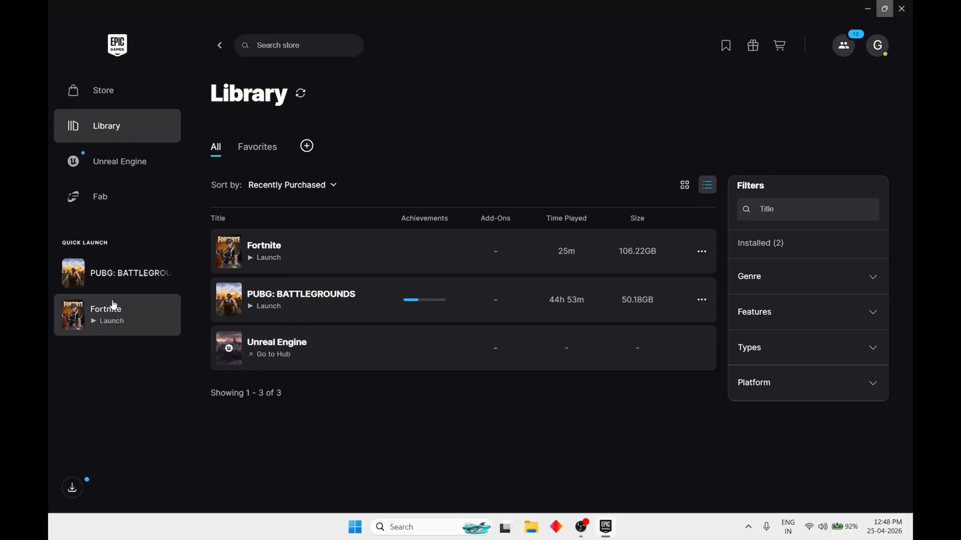
{"action": "left_click", "coordinate": [116, 165]}
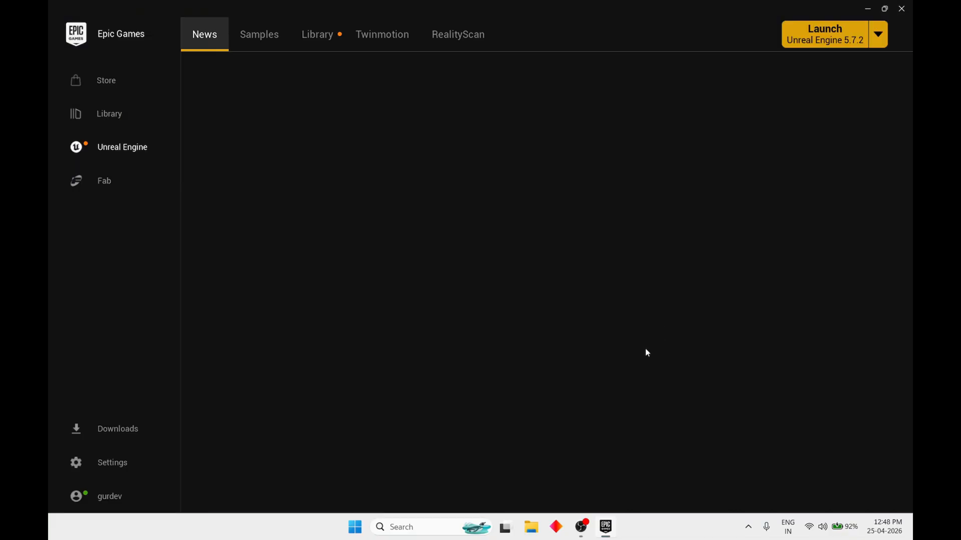
Skim the Unreal Engine news page, close the Epic Games Launcher and return to OBS Studio
{"action": "scroll", "coordinate": [482, 243], "scroll_direction": "down", "scroll_amount": 3}
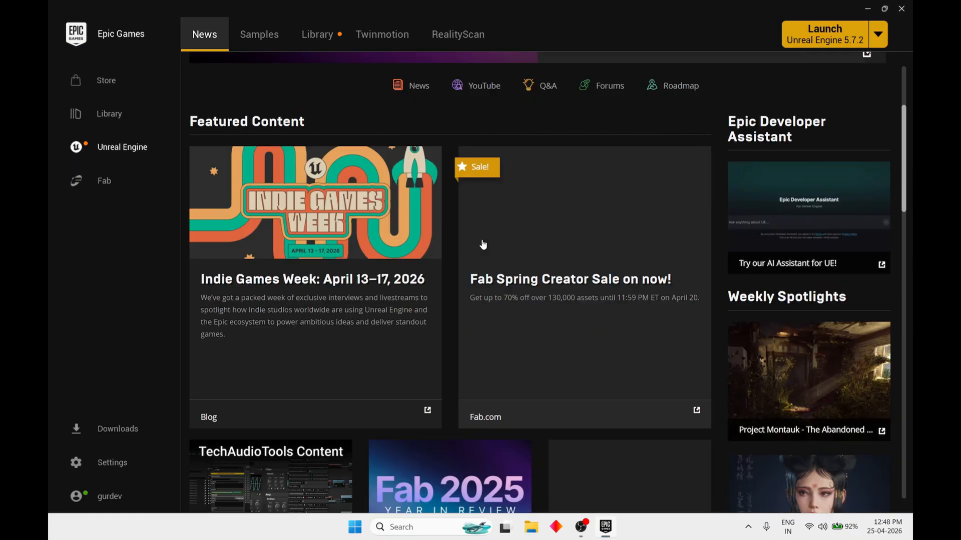
{"action": "scroll", "coordinate": [476, 284], "scroll_direction": "down", "scroll_amount": 2}
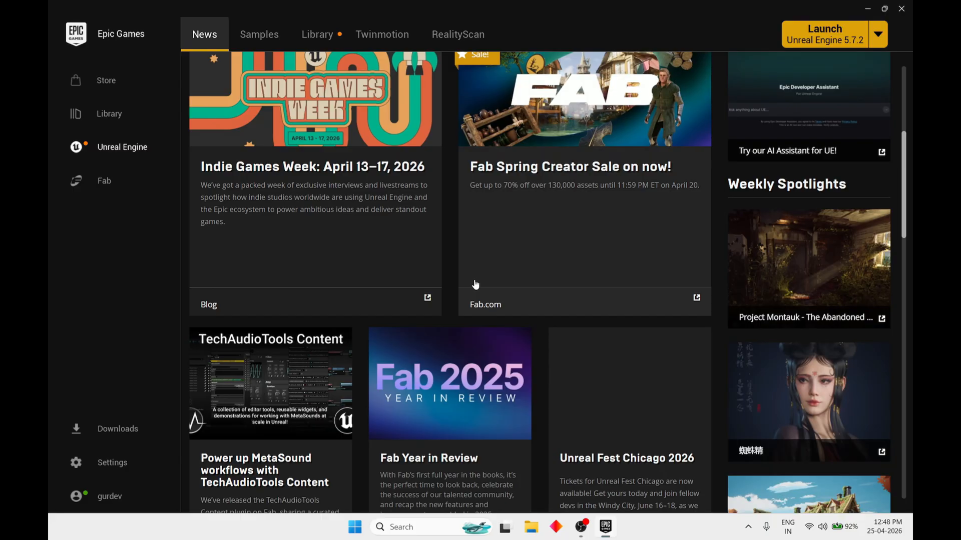
{"action": "scroll", "coordinate": [475, 284], "scroll_direction": "up", "scroll_amount": 5}
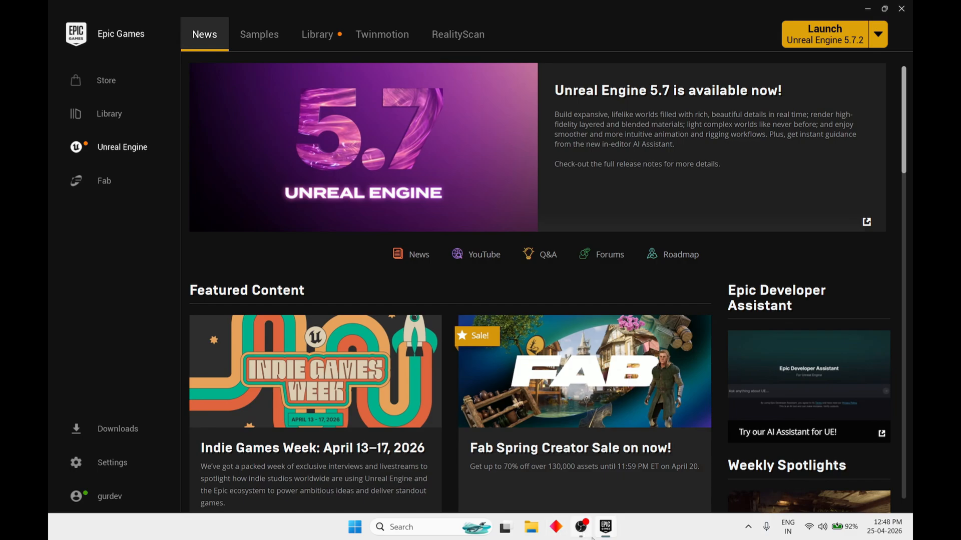
{"action": "left_click", "coordinate": [901, 8]}
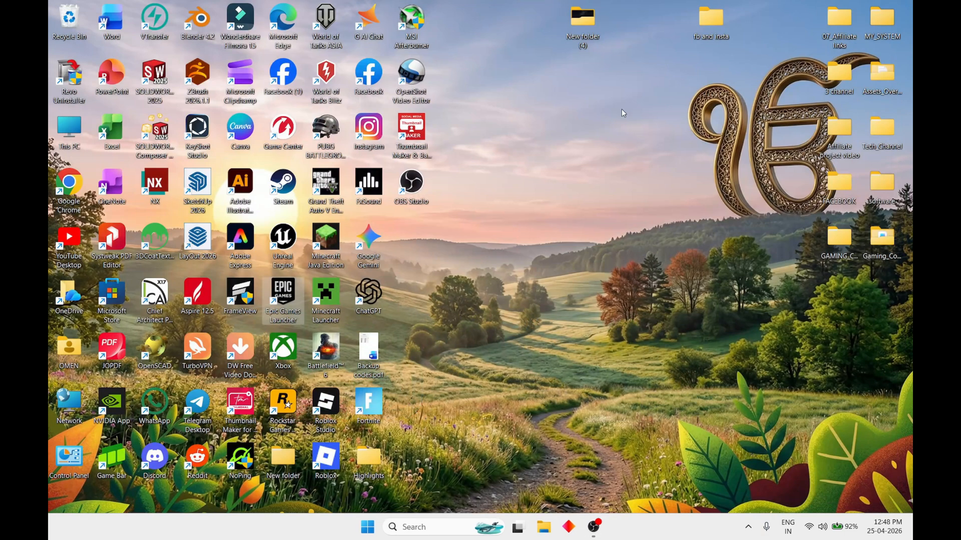
{"action": "left_click", "coordinate": [592, 535]}
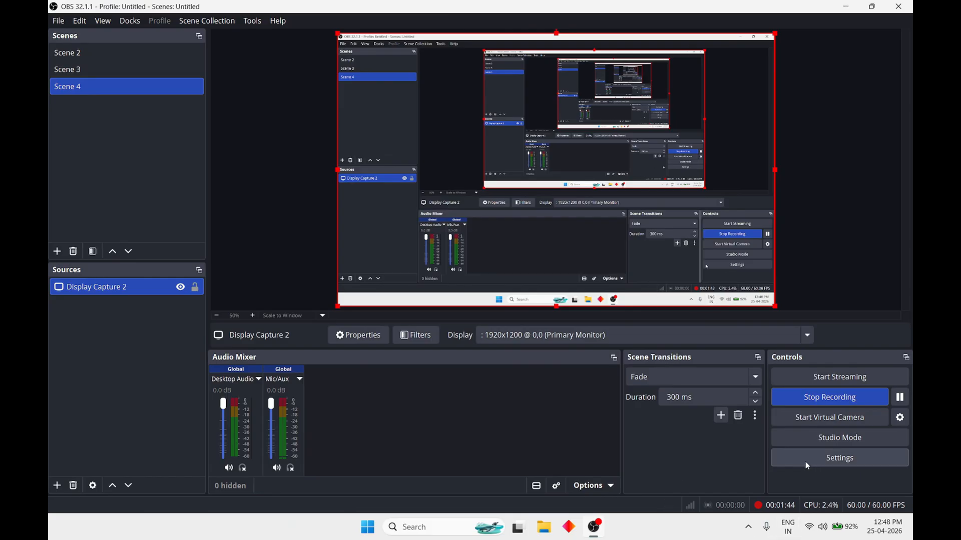